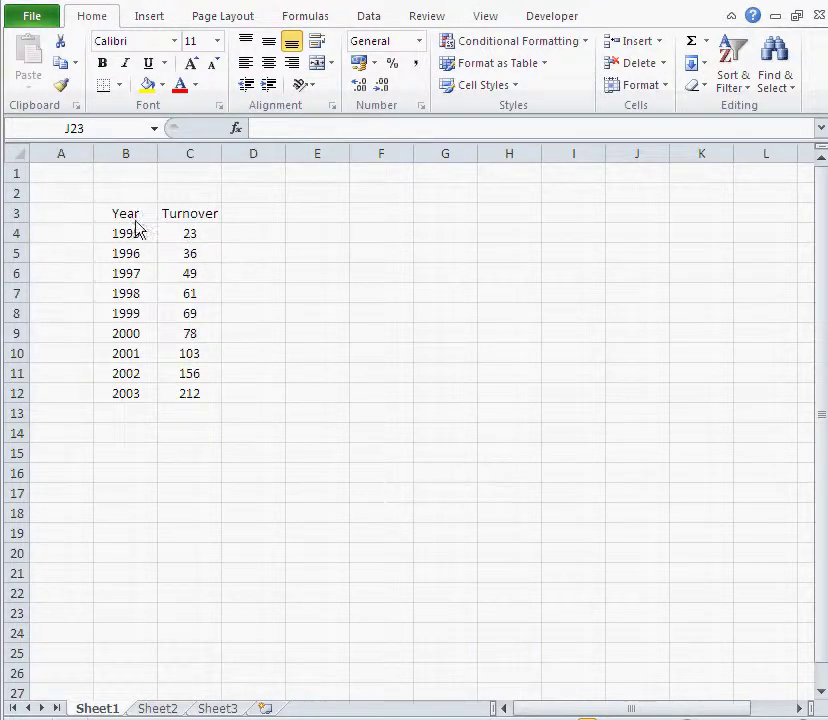
# Step: Insert a 2-D clustered column chart from the Year and Turnover data in B3:C12 and place it beside the table
pyautogui.moveTo(126, 214); pyautogui.dragTo(171, 394)
pyautogui.click(150, 18)
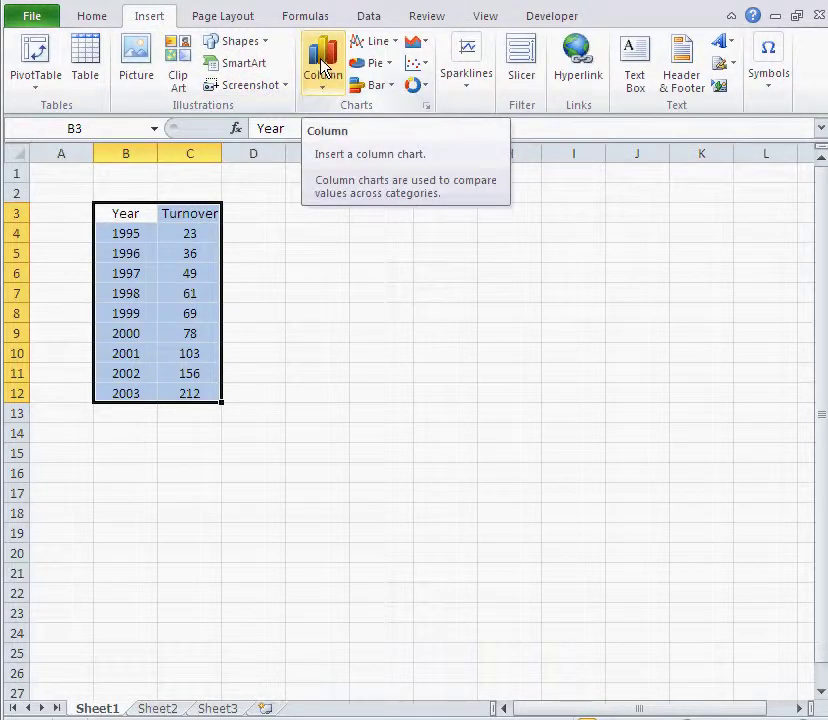
pyautogui.click(323, 67)
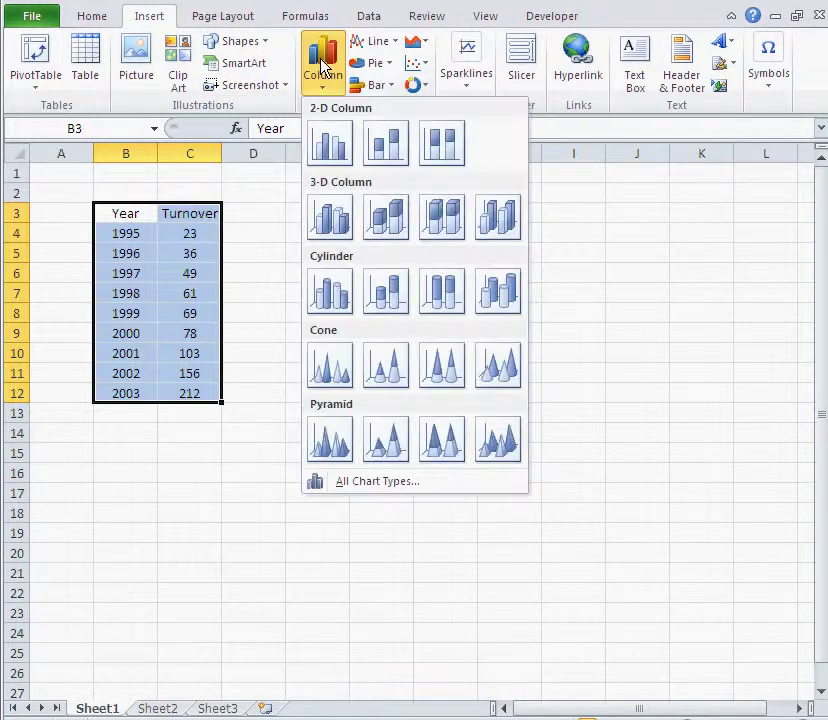
pyautogui.click(326, 143)
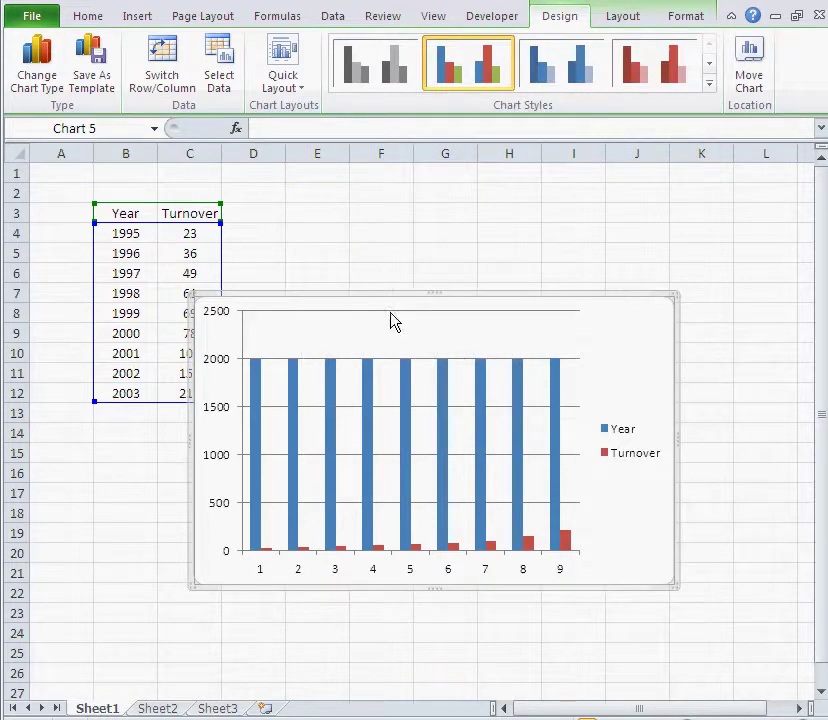
pyautogui.moveTo(392, 297); pyautogui.dragTo(438, 223)
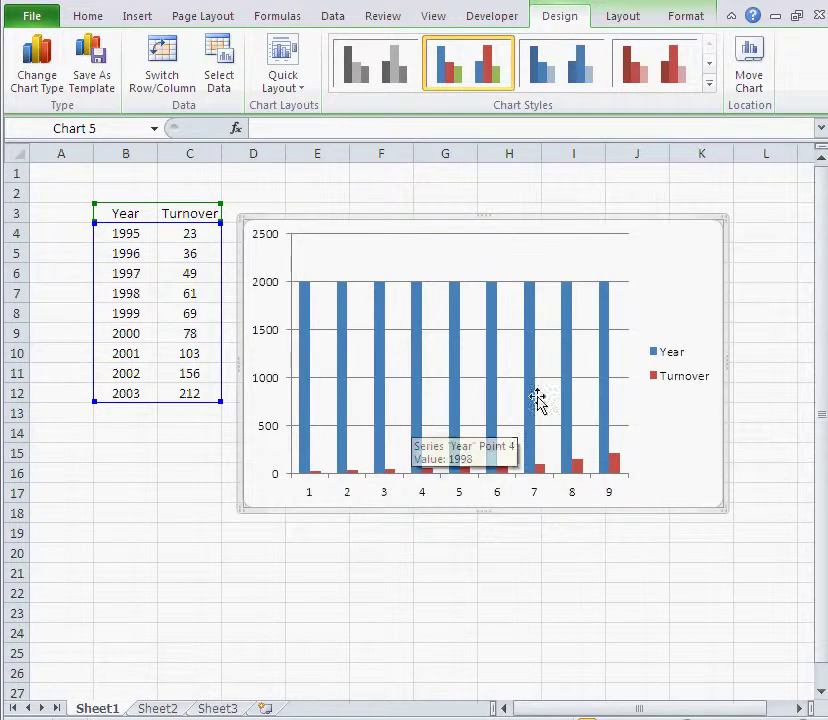
# Step: Remove the Year series from the chart and use the years in B4:B12 as the horizontal axis labels
pyautogui.click(493, 395)
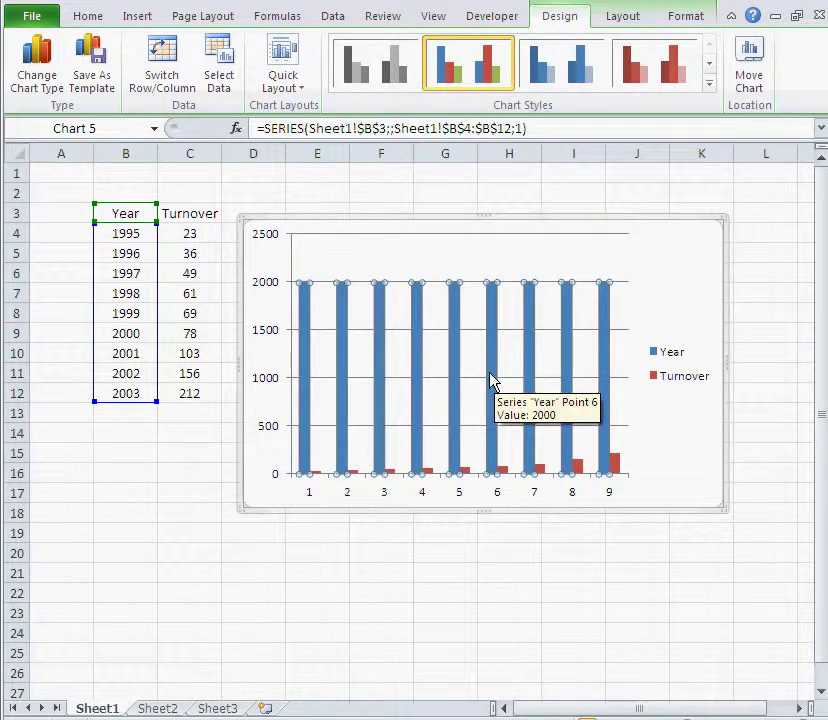
pyautogui.press('Delete')
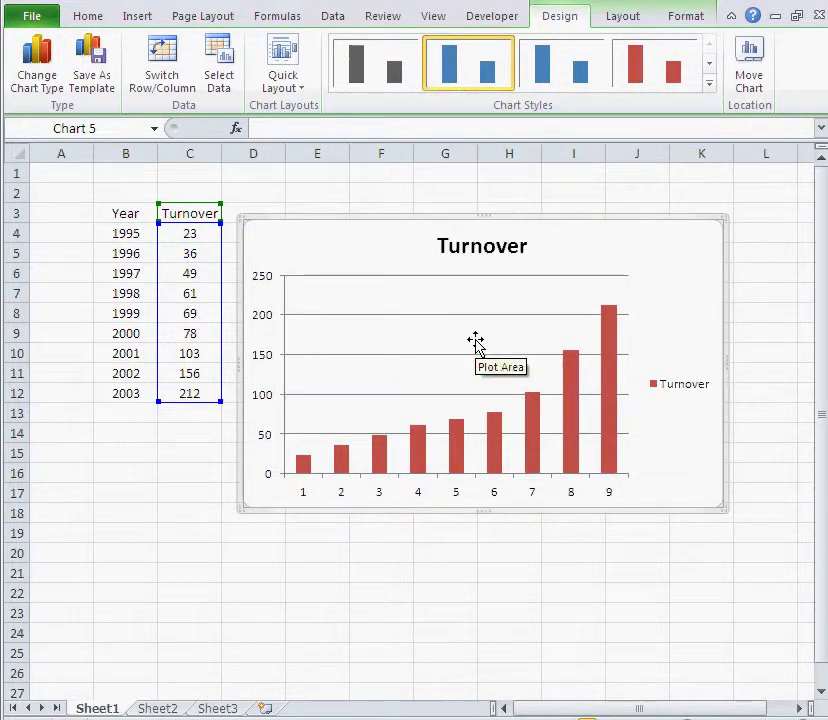
pyautogui.rightClick(476, 342)
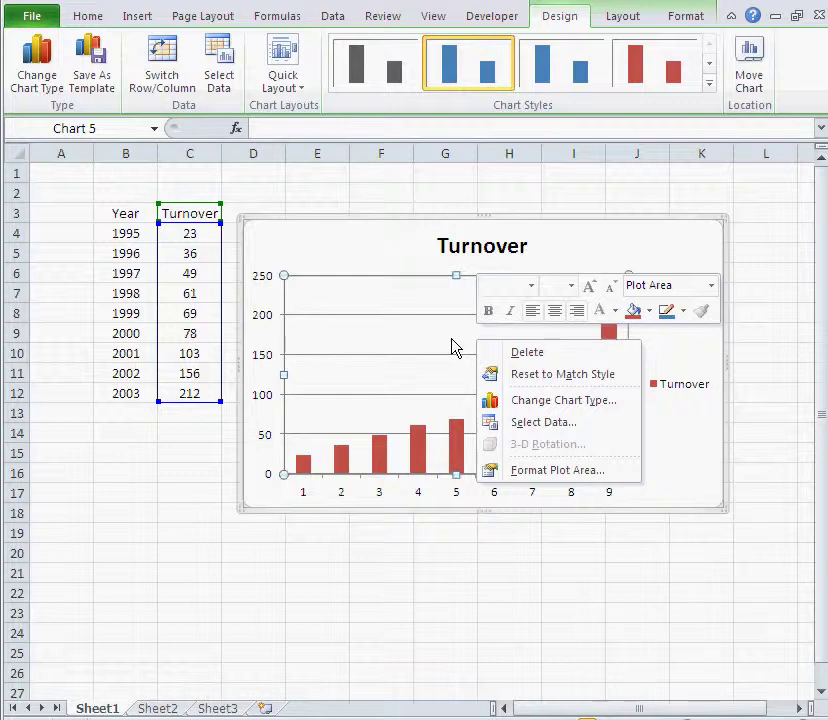
pyautogui.click(514, 425)
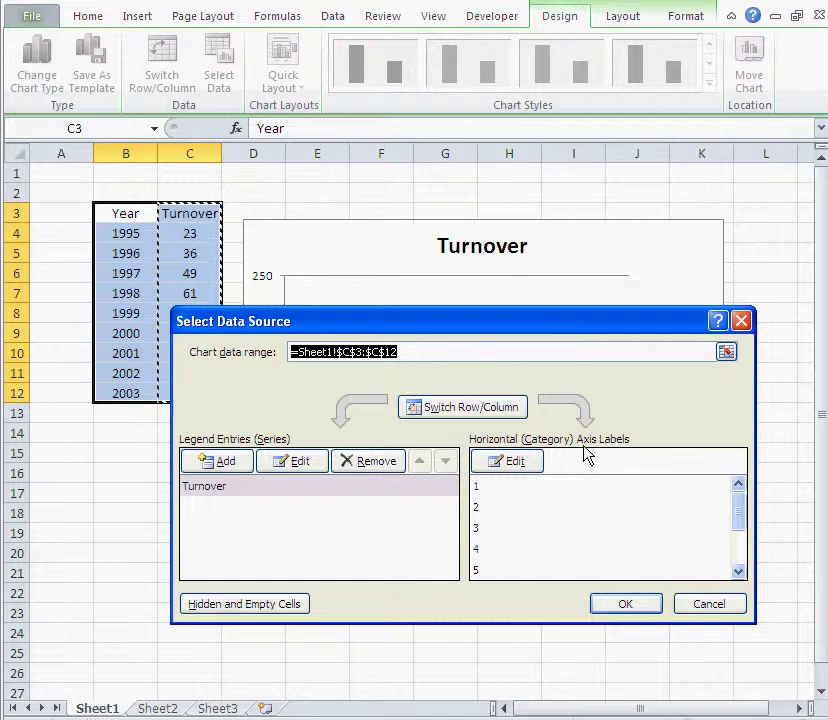
pyautogui.click(510, 463)
pyautogui.moveTo(125, 233); pyautogui.dragTo(125, 399)
pyautogui.click(493, 502)
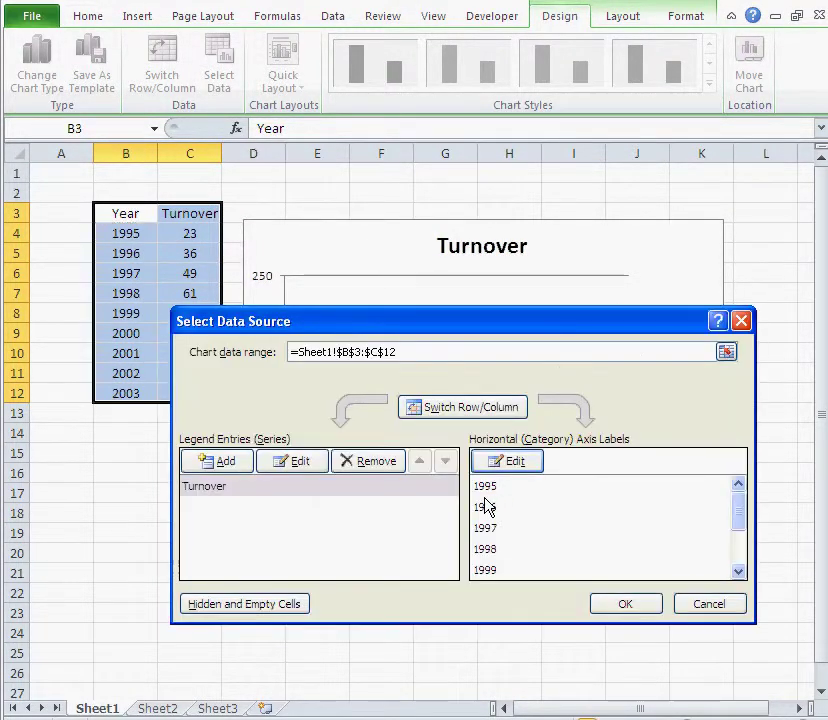
pyautogui.click(615, 605)
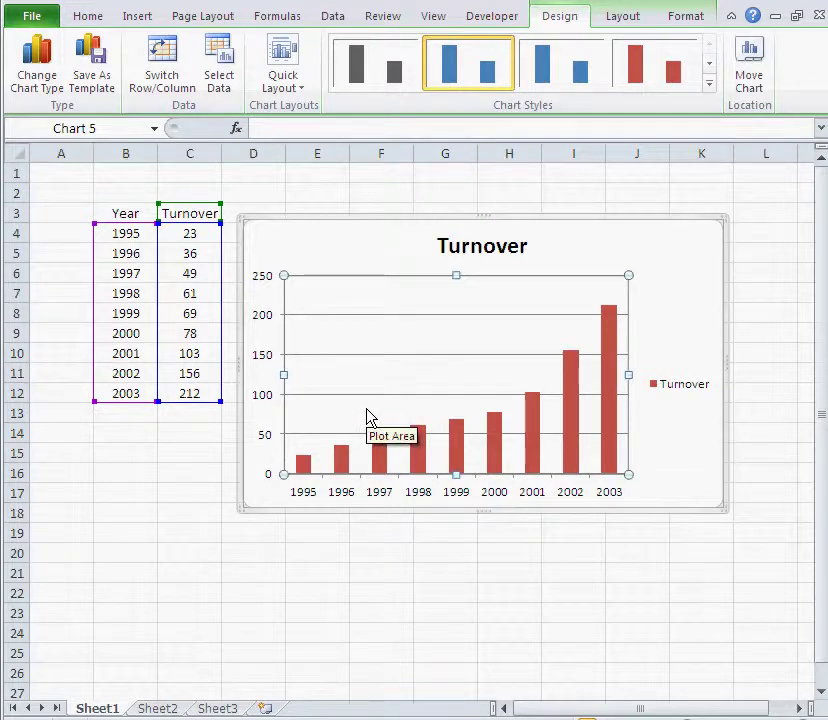
# Step: Delete the Turnover column chart from the worksheet
pyautogui.click(316, 222)
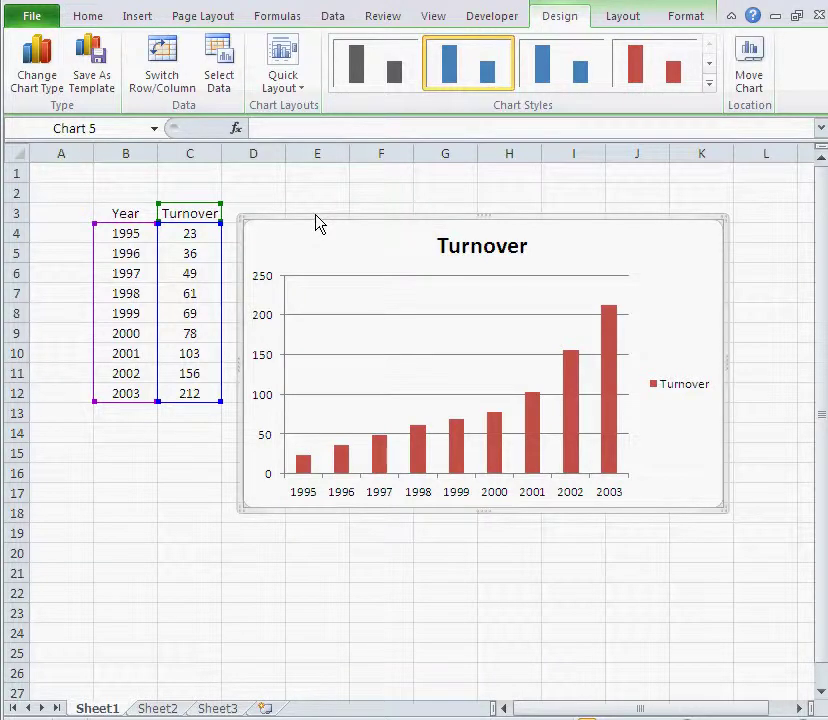
pyautogui.press('Delete')
pyautogui.click(284, 282)
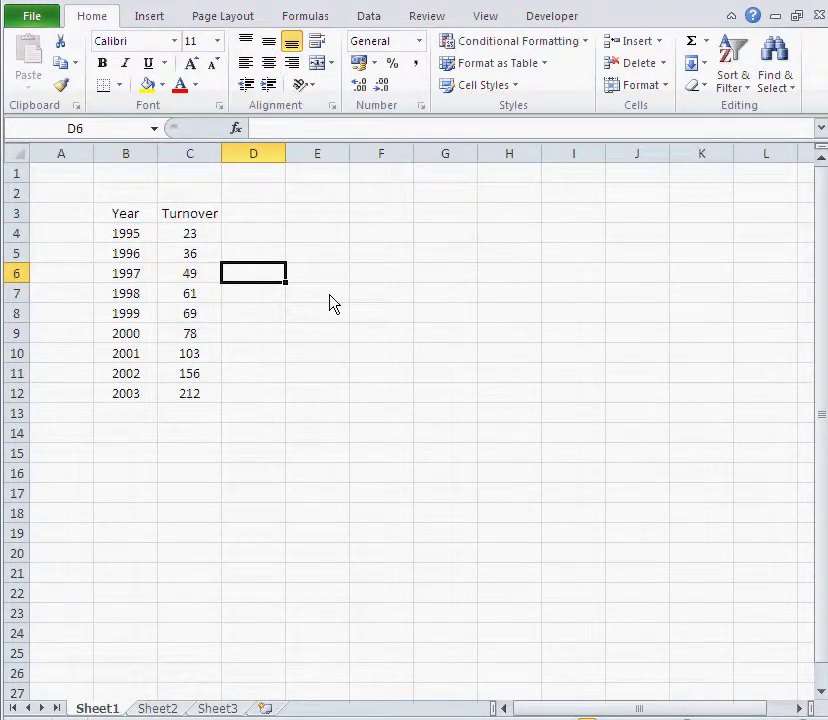
# Step: Insert another 2-D clustered column chart from B3:C12 and move it clear of the data table
pyautogui.moveTo(122, 216); pyautogui.dragTo(160, 396)
pyautogui.click(155, 18)
pyautogui.click(322, 62)
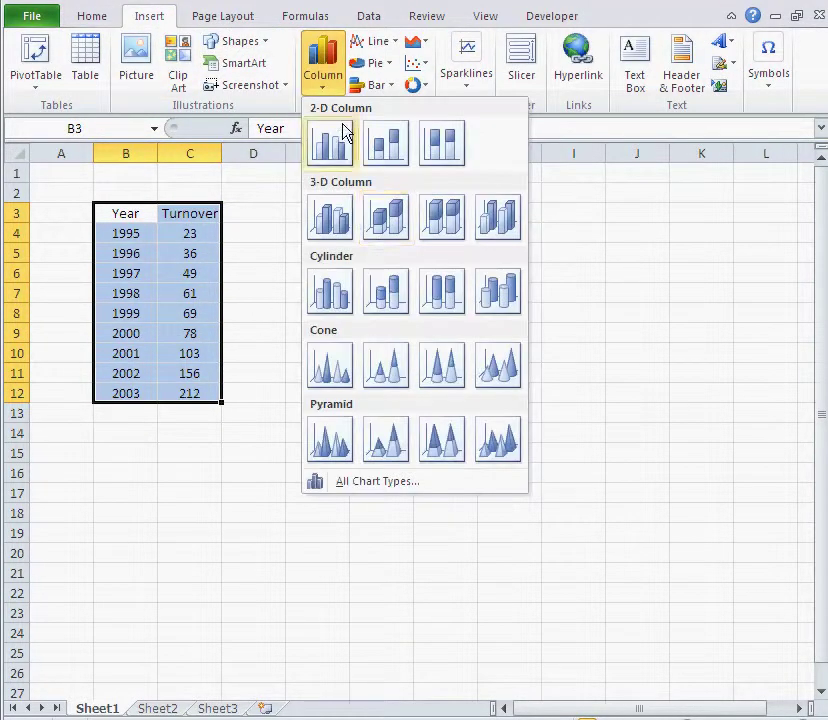
pyautogui.click(332, 155)
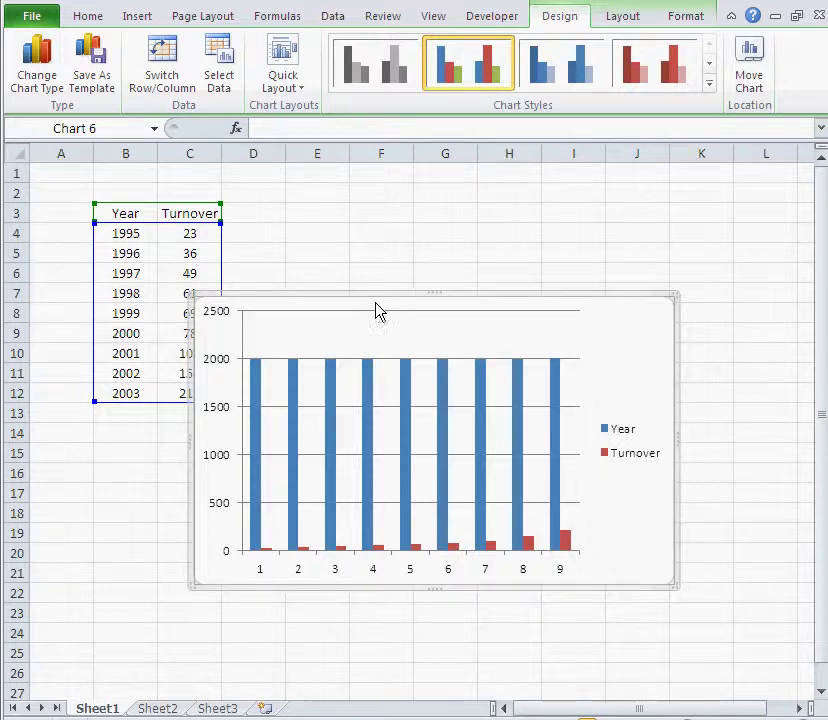
pyautogui.moveTo(395, 297); pyautogui.dragTo(460, 257)
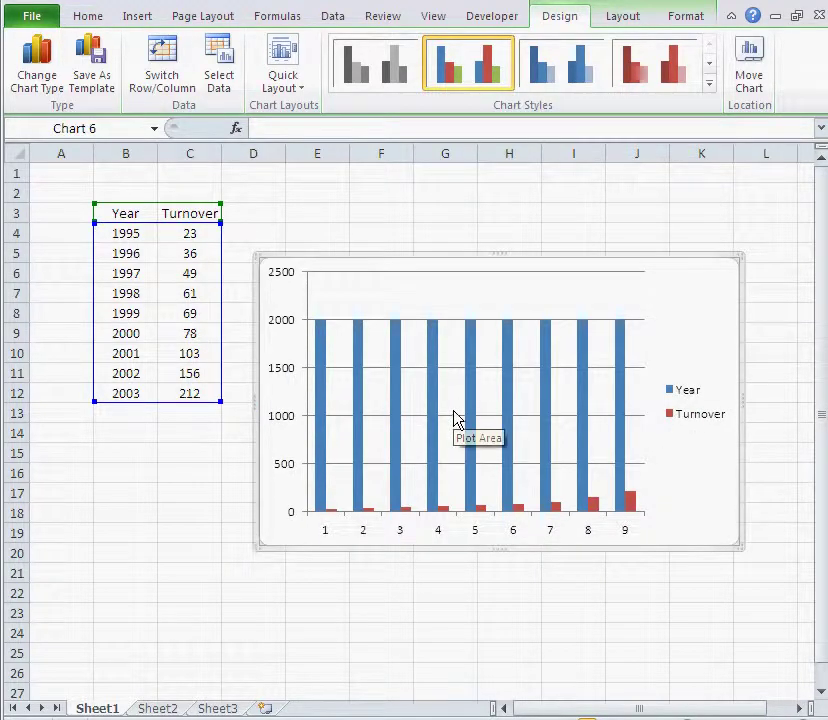
# Step: Delete the column chart and clear the Year heading from cell B3
pyautogui.press('Delete')
pyautogui.click(386, 257)
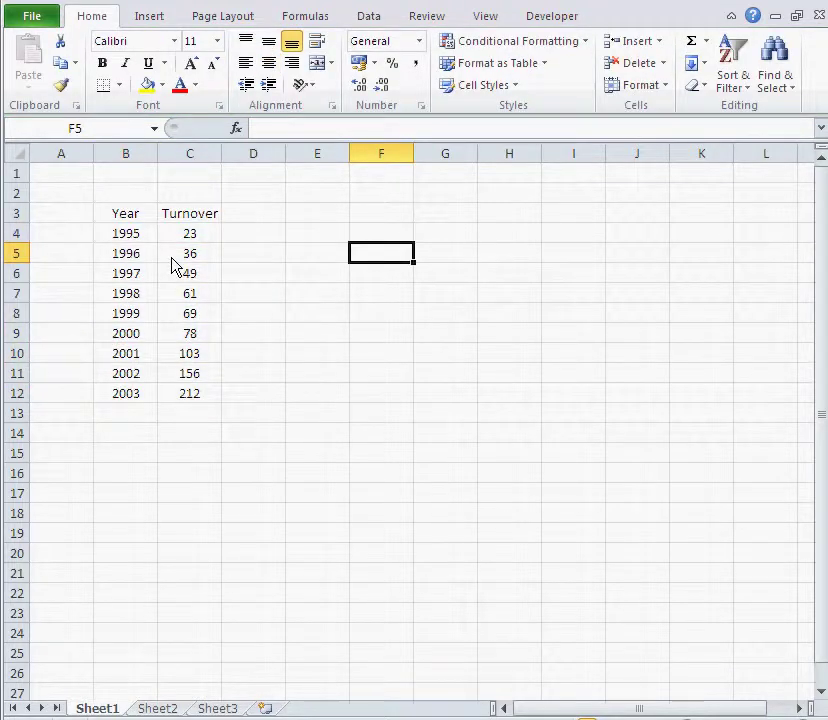
pyautogui.click(128, 222)
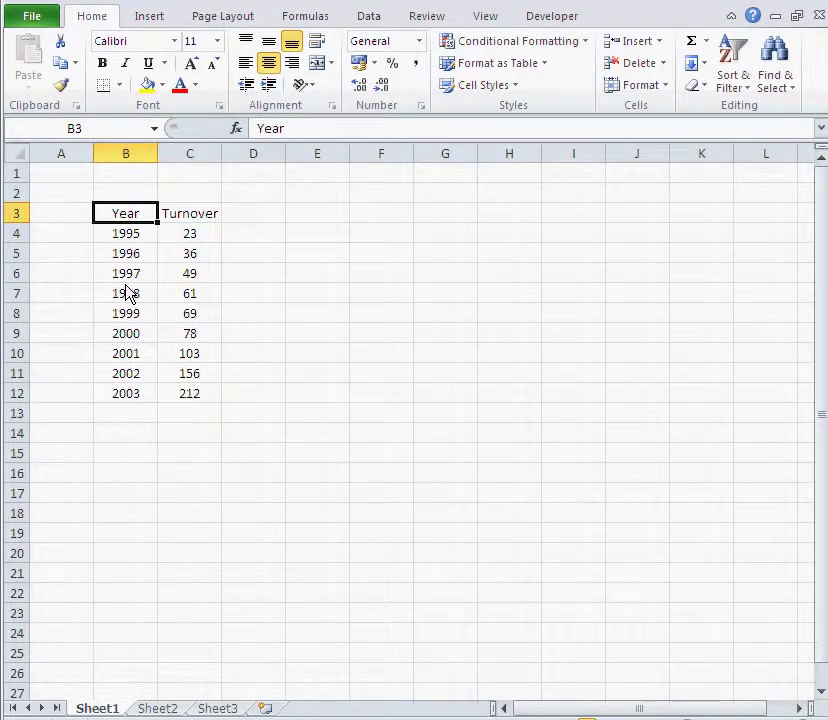
pyautogui.press('Delete')
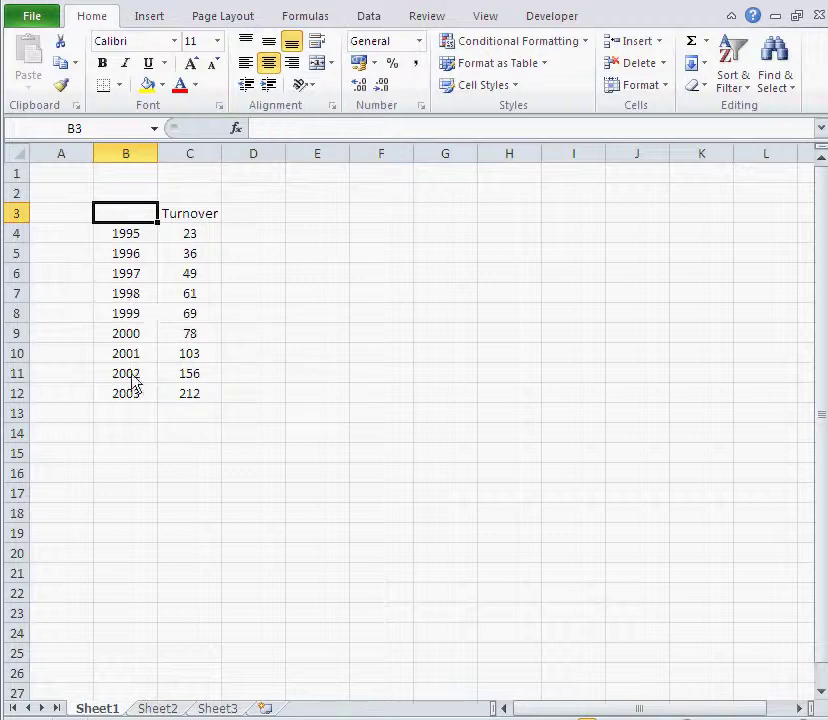
pyautogui.click(126, 418)
# Step: Insert a 2-D clustered column chart from B3:C12 with the empty corner cell, and place it beside the table
pyautogui.moveTo(126, 215); pyautogui.dragTo(176, 393)
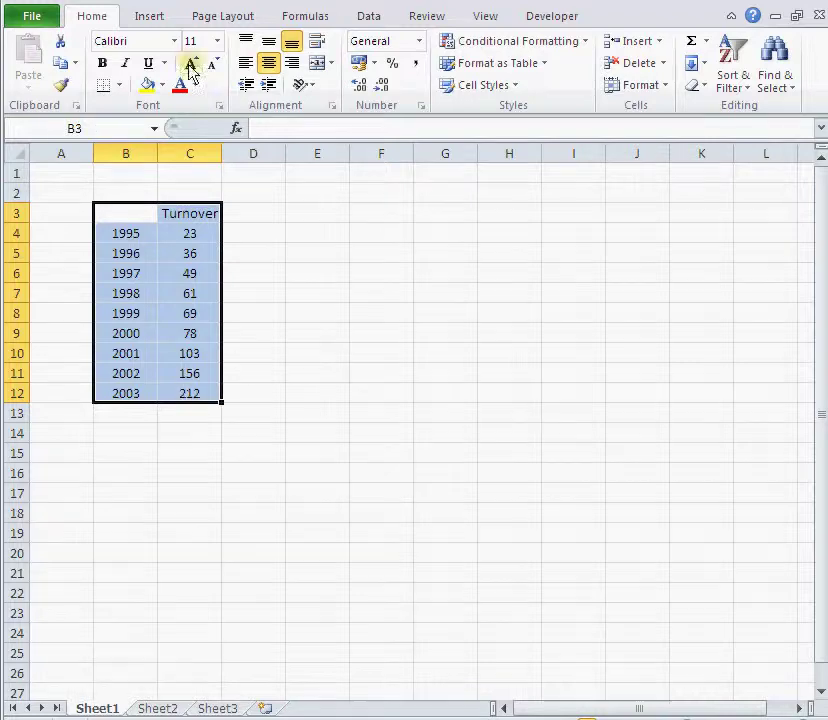
pyautogui.click(152, 16)
pyautogui.click(323, 62)
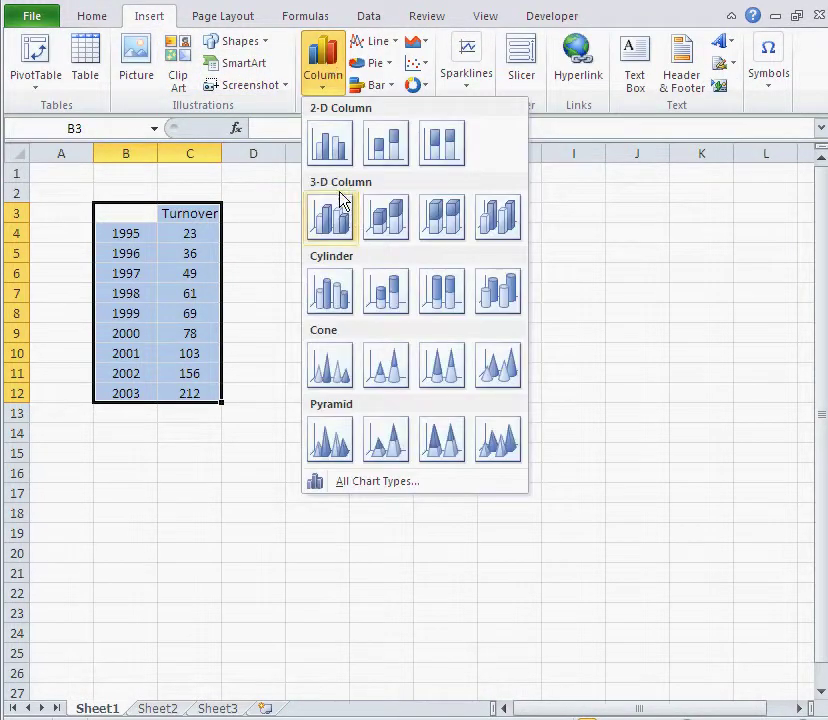
pyautogui.click(333, 145)
pyautogui.moveTo(333, 310); pyautogui.dragTo(407, 227)
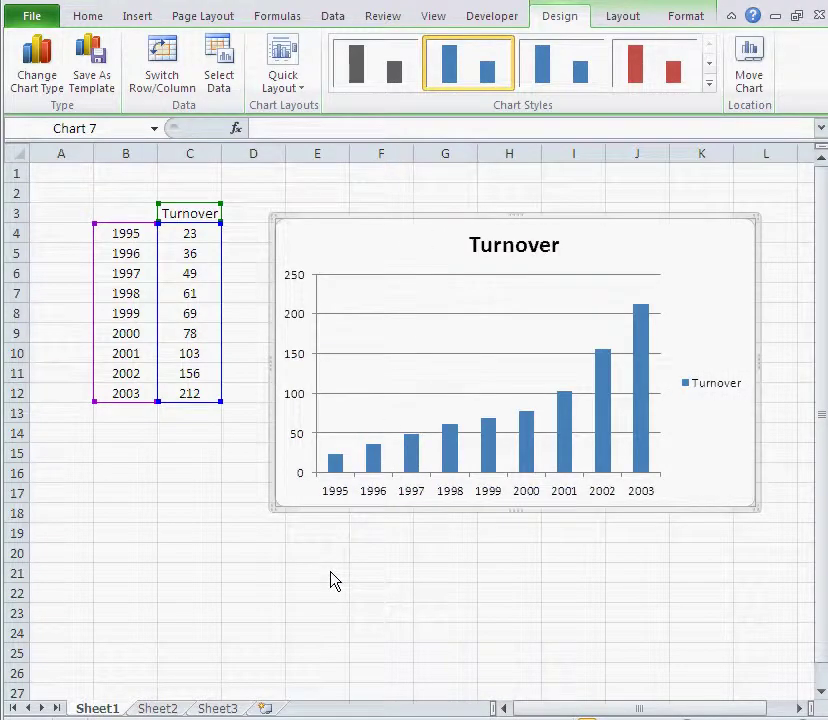
pyautogui.click(398, 540)
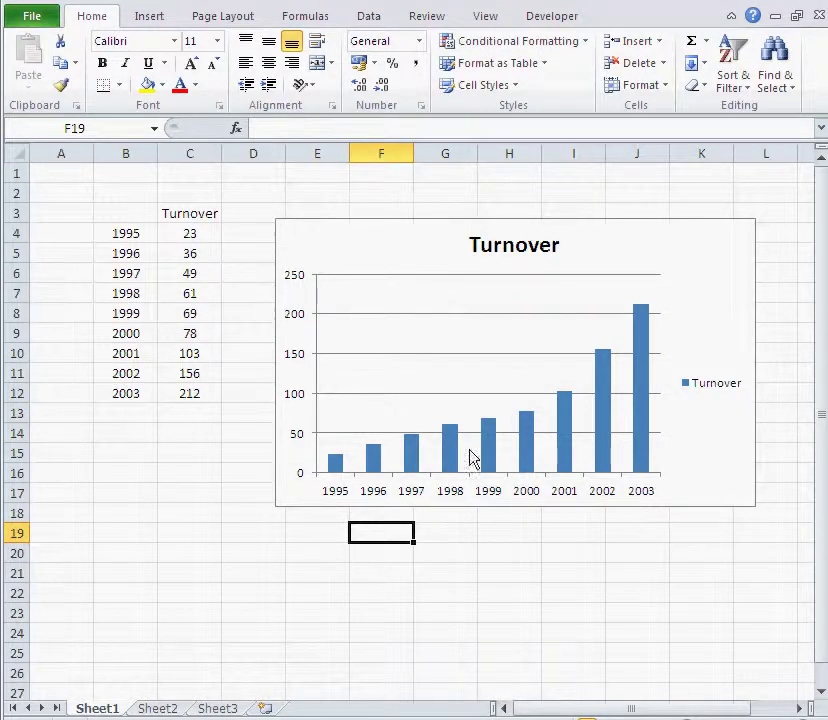
# Step: Enter the heading "Year" in cell B3 above the year values
pyautogui.click(141, 216)
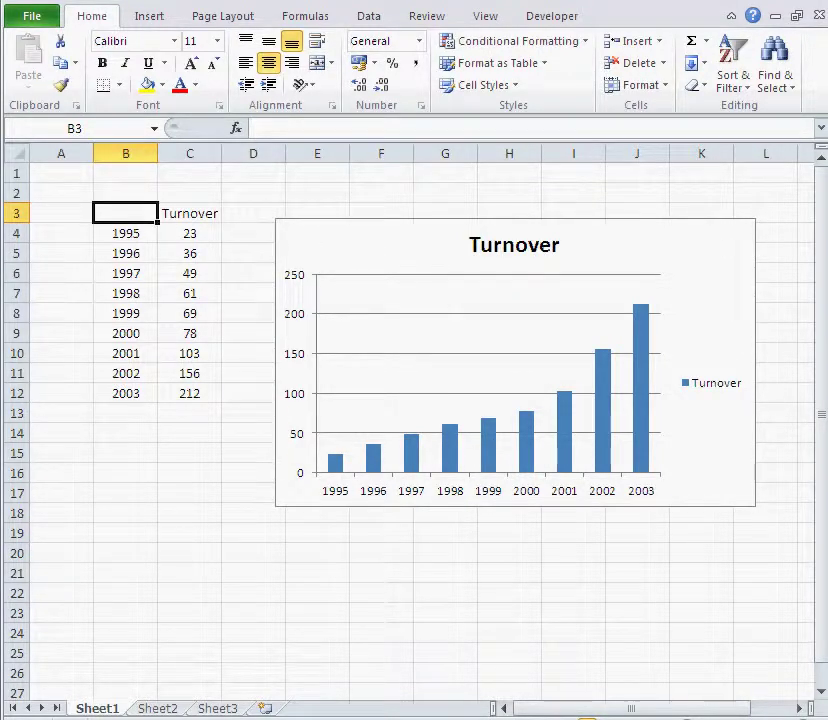
pyautogui.write('Year')
pyautogui.press('Return')
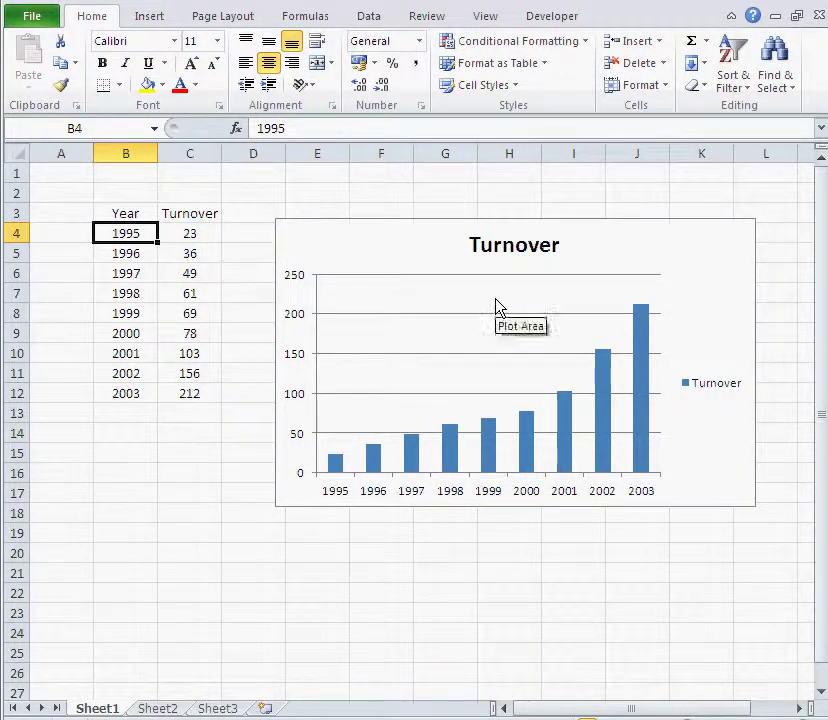
# Step: Delete the Turnover column chart and clear the heading in cell B3 again
pyautogui.click(420, 261)
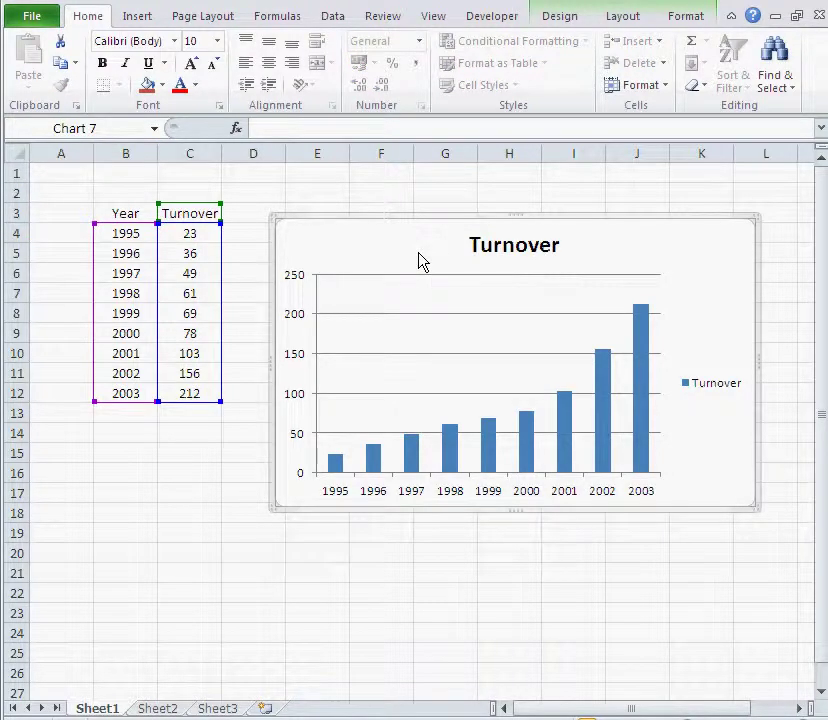
pyautogui.press('Delete')
pyautogui.click(308, 317)
pyautogui.click(130, 218)
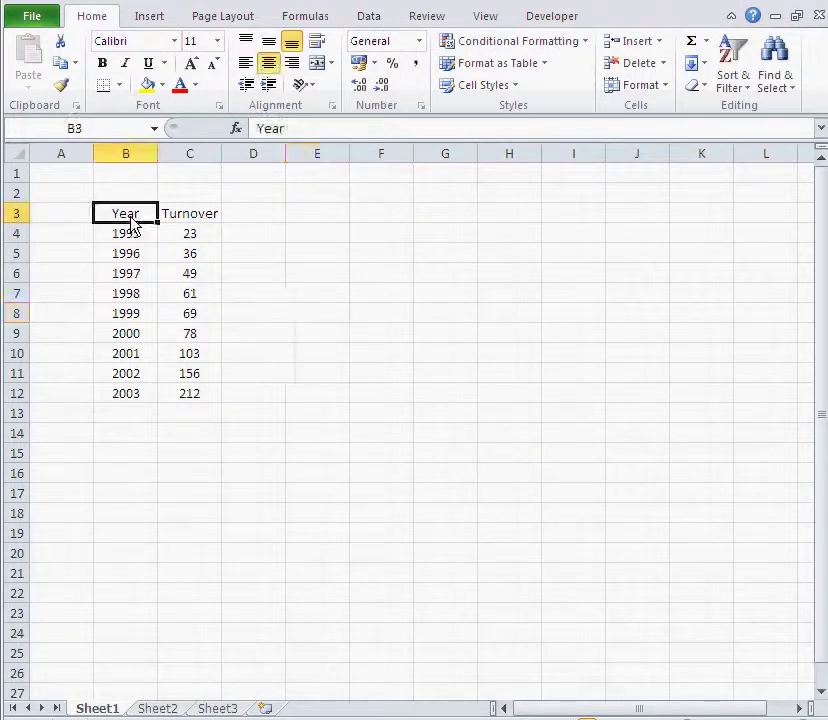
pyautogui.press('Delete')
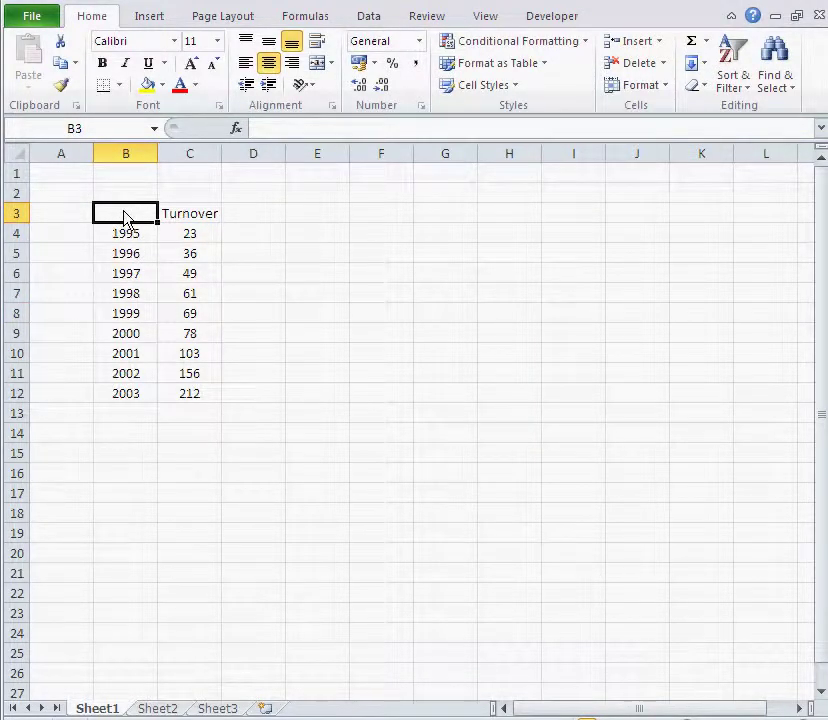
# Step: Insert a basic 2-D line chart from B3:C12 and place it beside the data table
pyautogui.moveTo(126, 218); pyautogui.dragTo(196, 397)
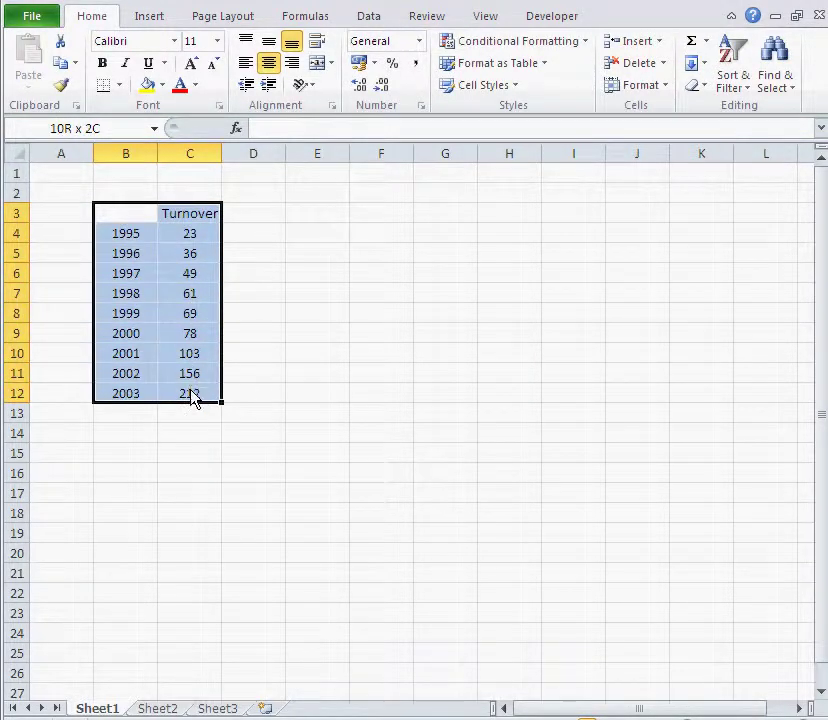
pyautogui.click(150, 20)
pyautogui.click(393, 46)
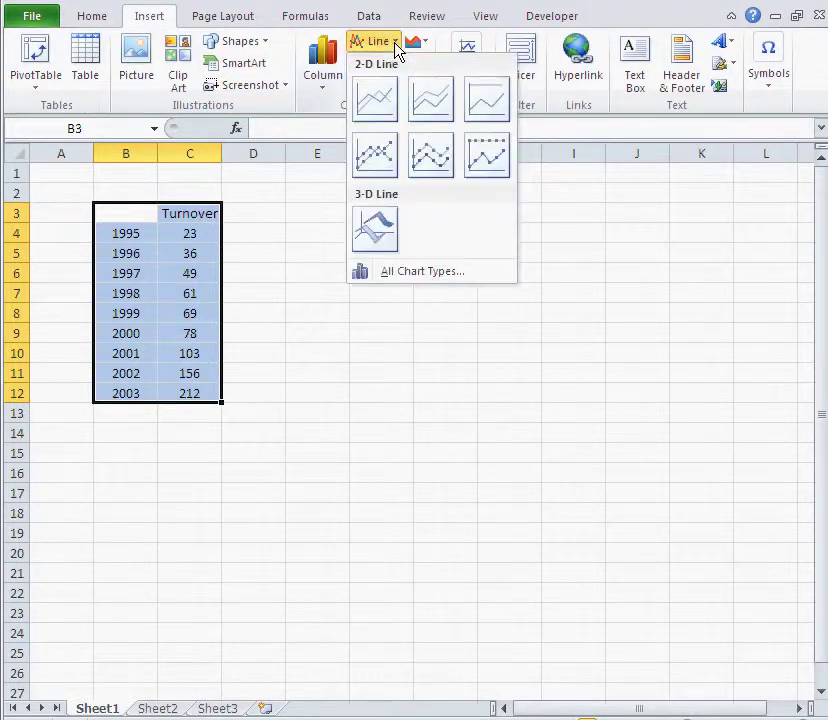
pyautogui.click(375, 108)
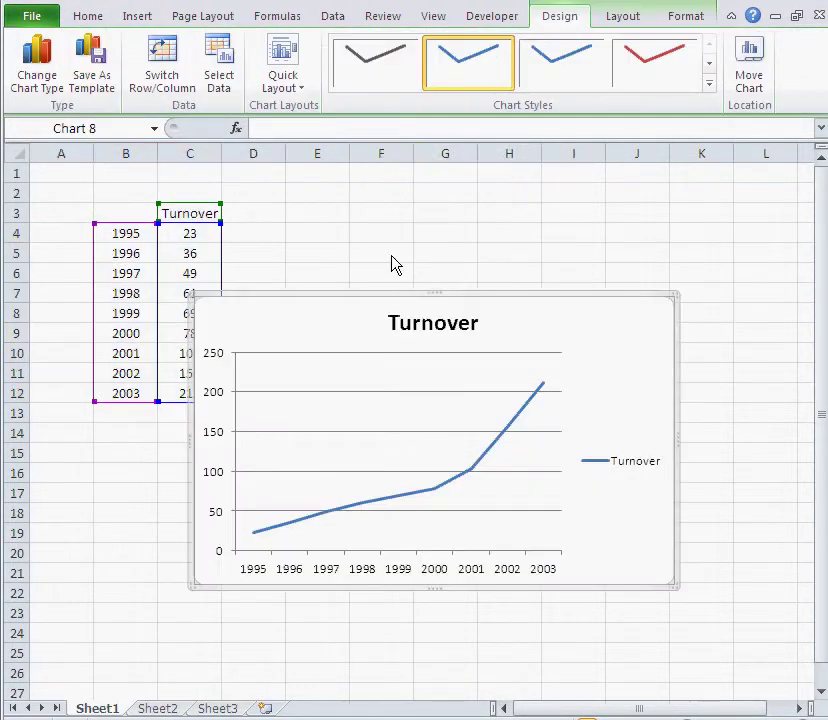
pyautogui.moveTo(384, 305); pyautogui.dragTo(446, 220)
pyautogui.click(347, 601)
# Step: Enter the heading "Year" in cell B3 and delete the Turnover line chart
pyautogui.click(118, 218)
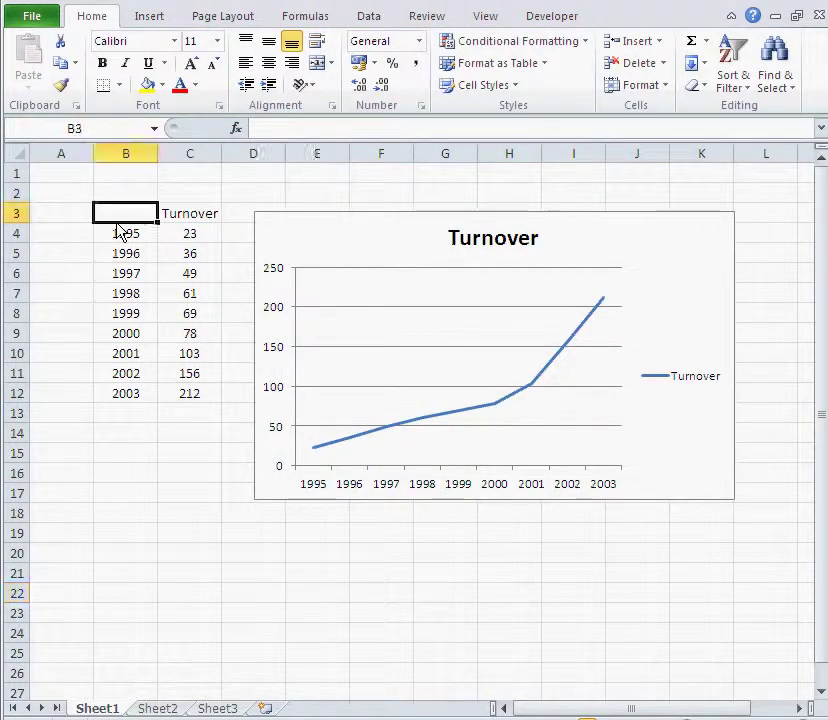
pyautogui.write('Year')
pyautogui.press('Return')
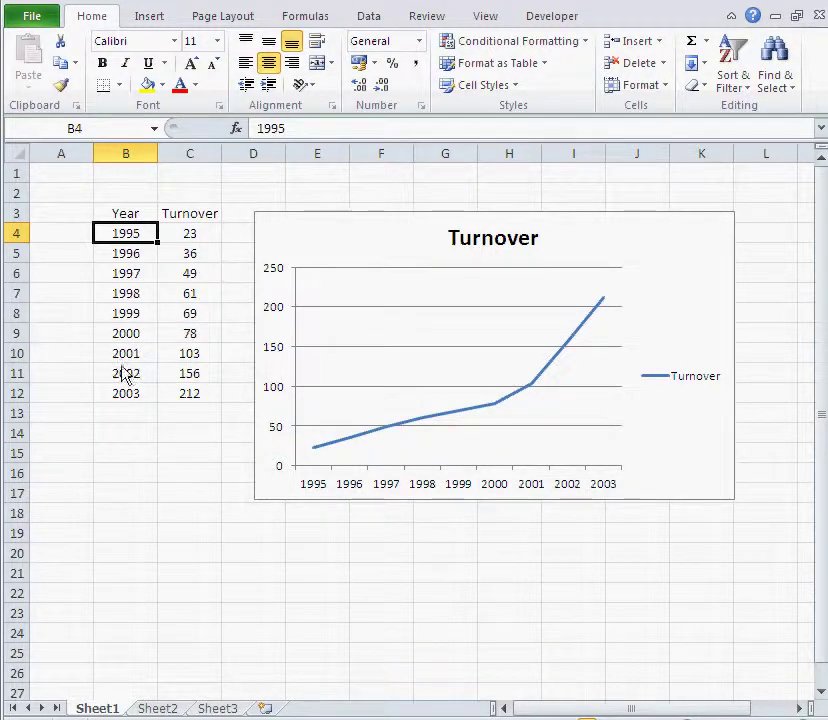
pyautogui.click(283, 219)
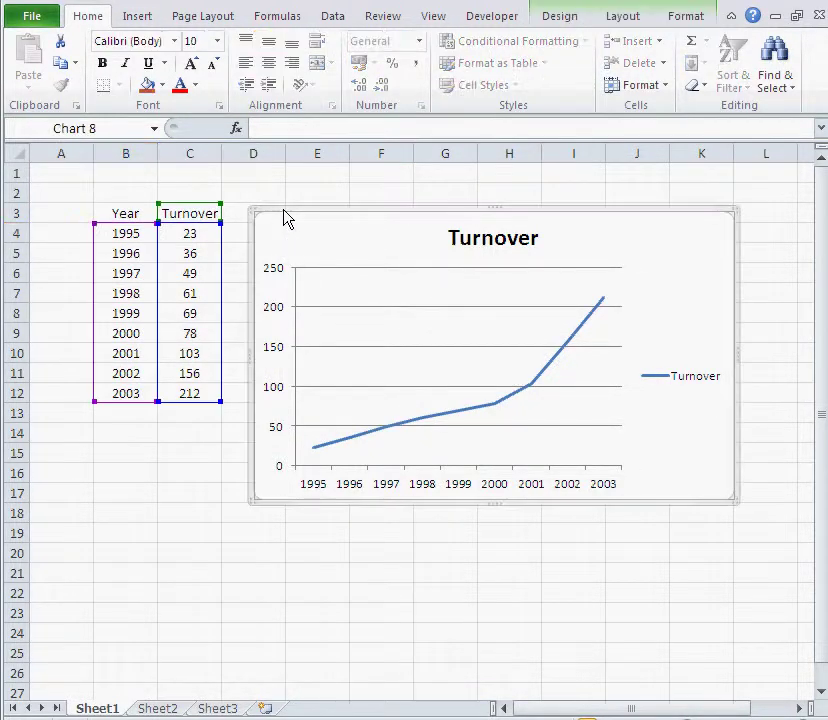
pyautogui.press('Delete')
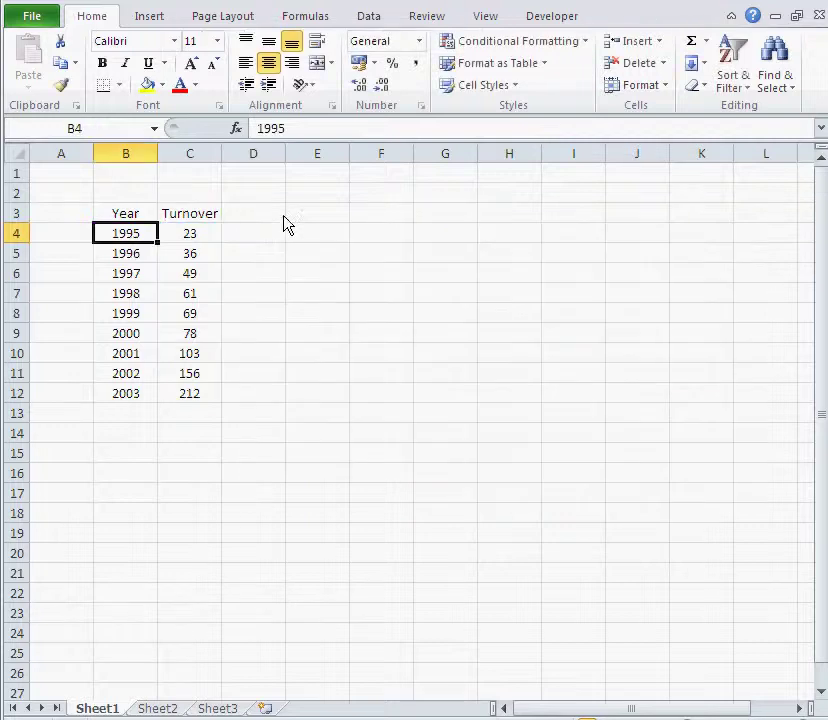
# Step: Enter the heading "Company" in cell B3 and the company labels A through I in cells B4:B12
pyautogui.click(136, 216)
pyautogui.write('Co')
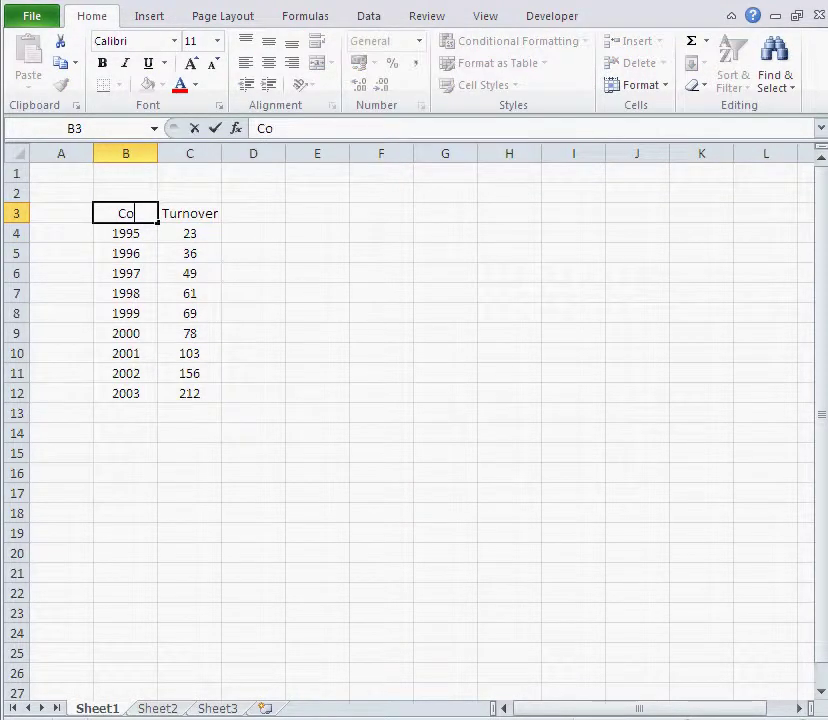
pyautogui.write('mpany')
pyautogui.press('Return')
pyautogui.write('A')
pyautogui.press('Return')
pyautogui.write('B')
pyautogui.press('Return')
pyautogui.write('C')
pyautogui.press('Return')
pyautogui.write('D')
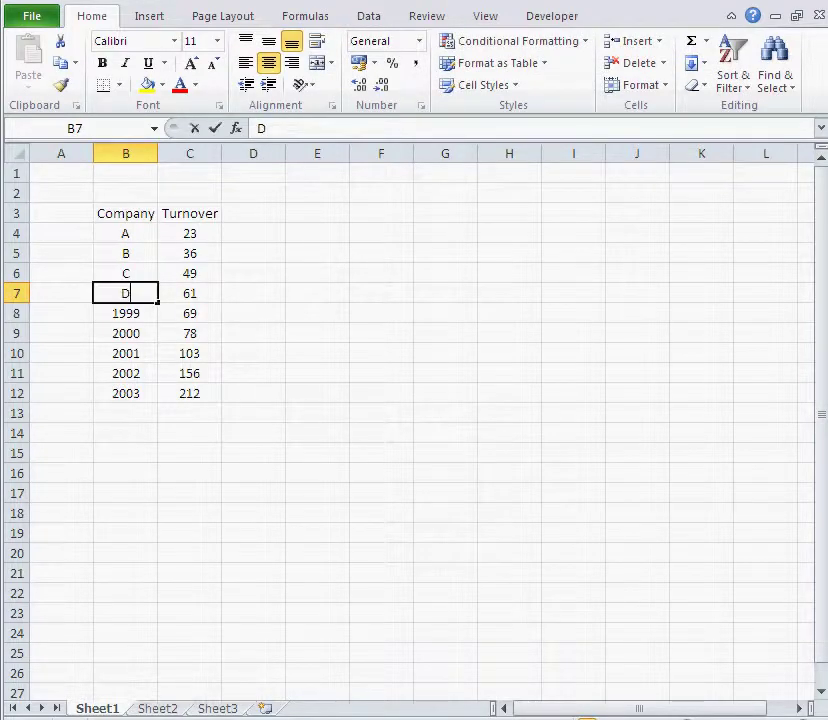
pyautogui.press('Return')
pyautogui.write('E')
pyautogui.press('Return')
pyautogui.write('F')
pyautogui.press('Return')
pyautogui.write('G')
pyautogui.press('Return')
pyautogui.write('H')
pyautogui.press('Return')
pyautogui.write('I')
pyautogui.press('Return')
# Step: Insert a 2-D clustered column chart of the company turnover from B3:C12 and place it beside the data table
pyautogui.click(146, 220)
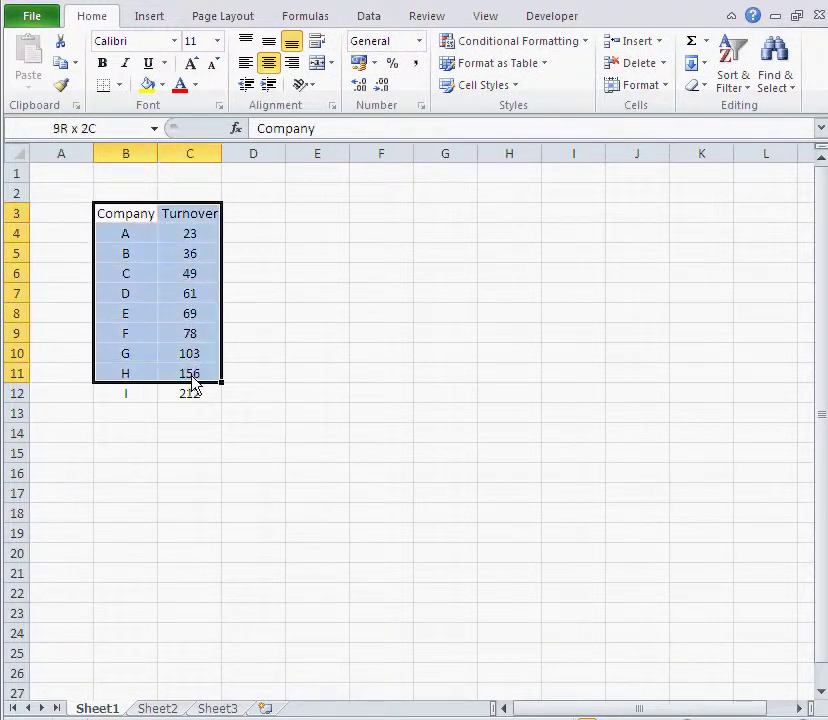
pyautogui.moveTo(193, 392); pyautogui.dragTo(132, 397)
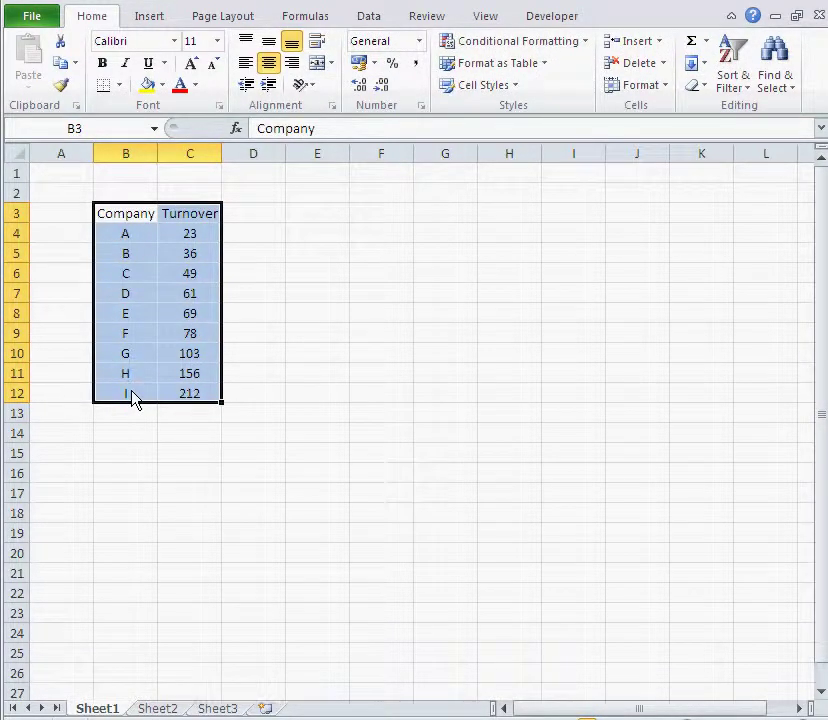
pyautogui.click(160, 18)
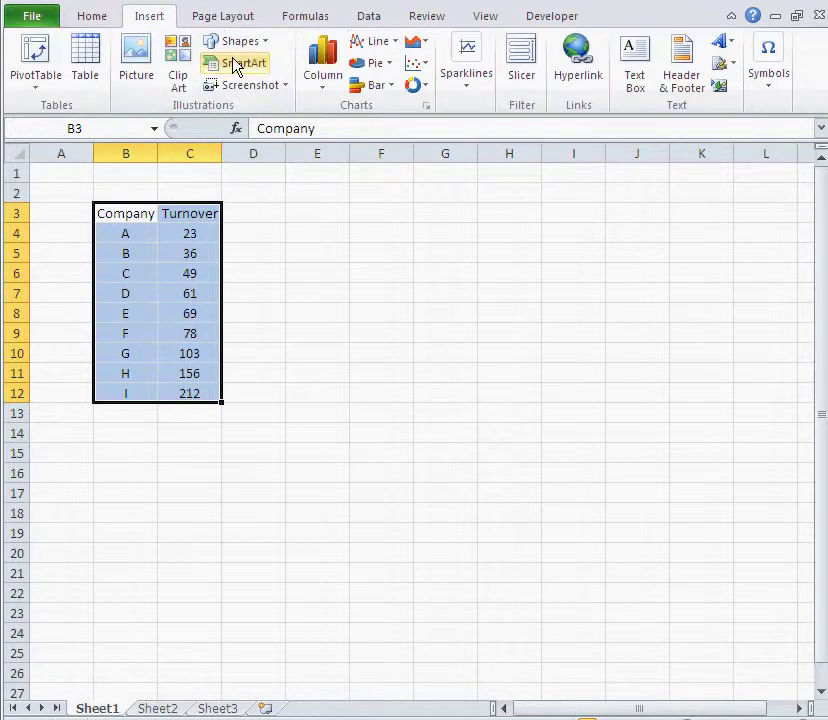
pyautogui.click(323, 65)
pyautogui.click(330, 142)
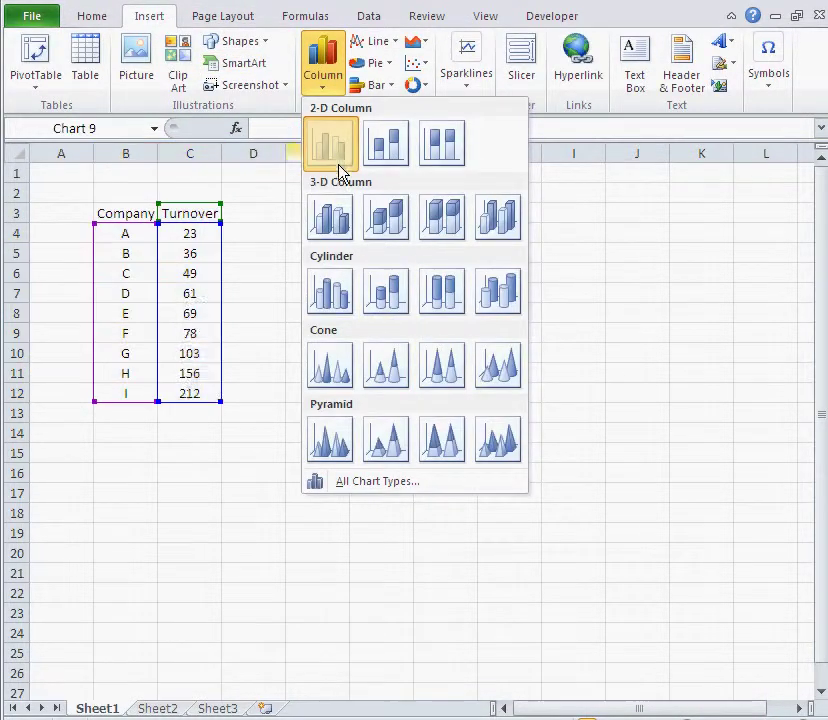
pyautogui.moveTo(406, 303); pyautogui.dragTo(474, 253)
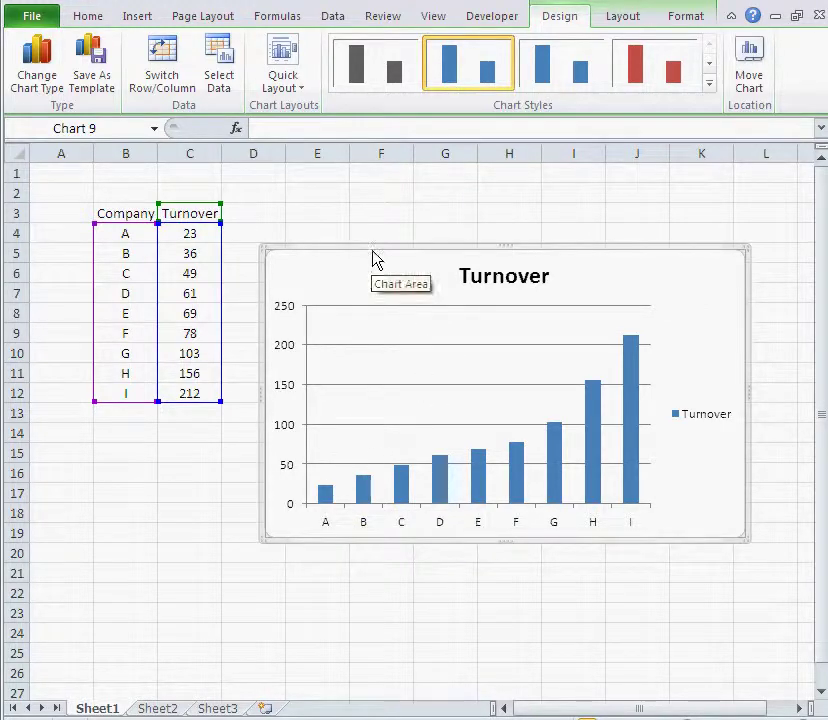
# Step: Delete the company turnover column chart and enter the heading "Years" in cell B3
pyautogui.press('Delete')
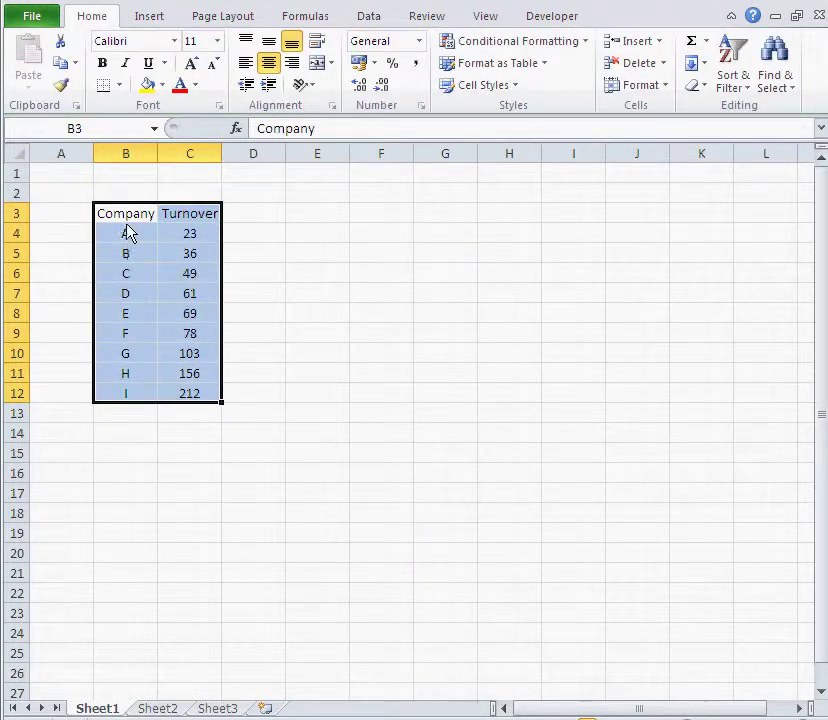
pyautogui.click(125, 215)
pyautogui.write('Yers')
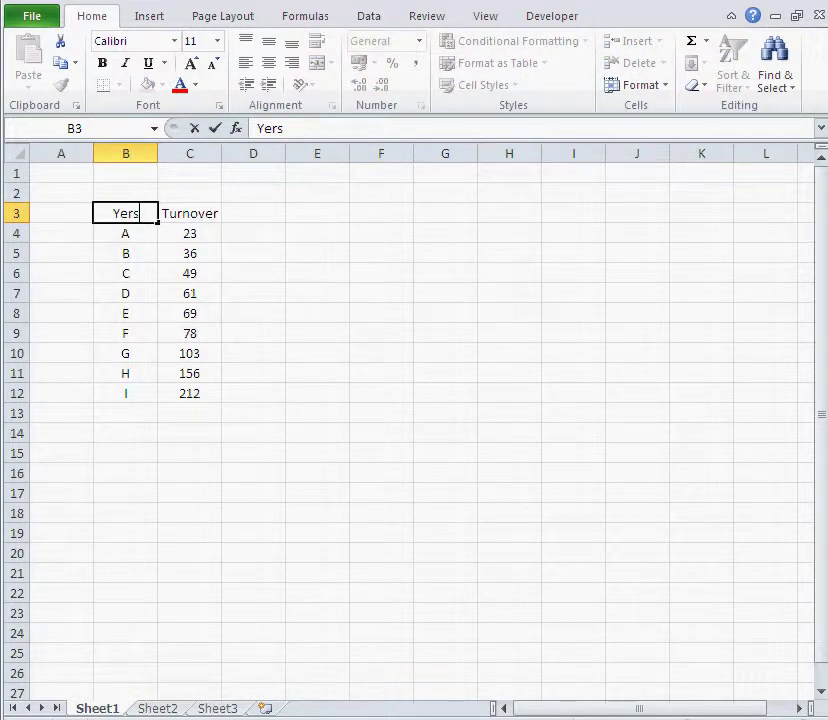
pyautogui.press('BackSpace')
pyautogui.press('BackSpace')
pyautogui.write('ars')
pyautogui.press('Return')
# Step: Enter 1996 and 1997 in cells B4 and B5 and extend the year series down to B12
pyautogui.write('1996')
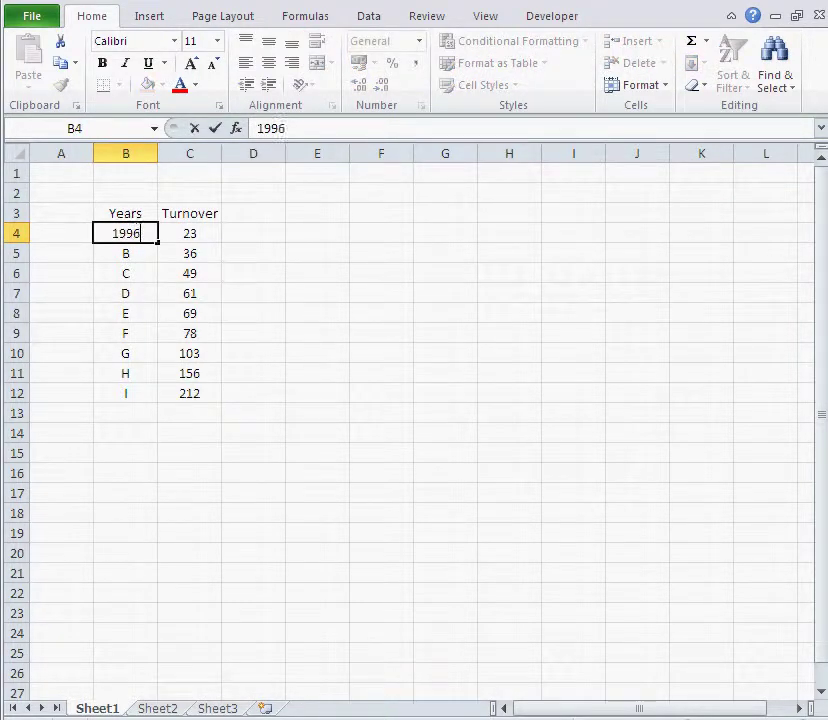
pyautogui.press('Return')
pyautogui.write('1997')
pyautogui.press('Return')
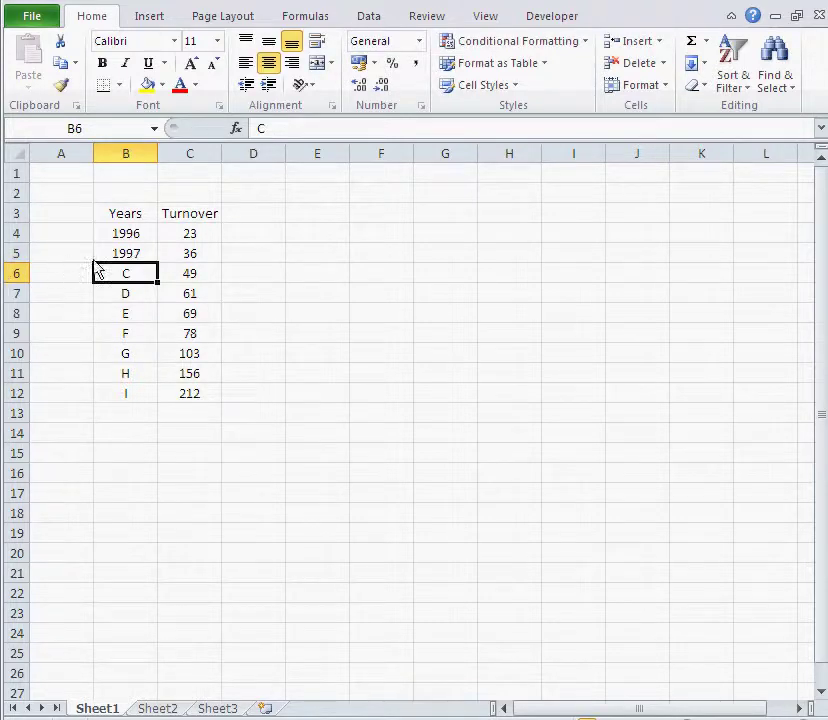
pyautogui.moveTo(122, 240); pyautogui.dragTo(139, 405)
pyautogui.click(137, 441)
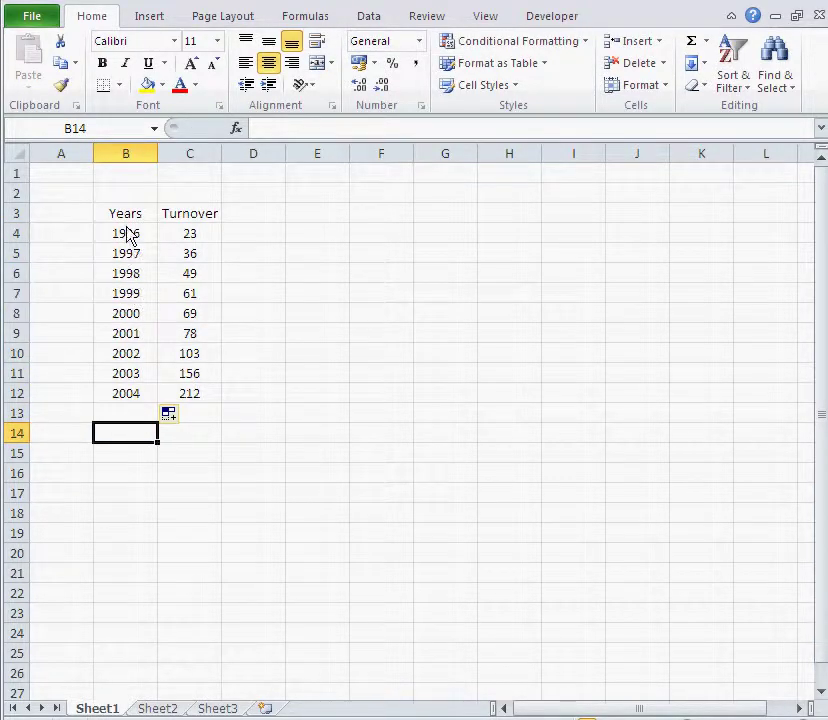
# Step: Insert a 2-D clustered column chart from B3:C12 with the "Years" heading still in place
pyautogui.moveTo(122, 218); pyautogui.dragTo(200, 402)
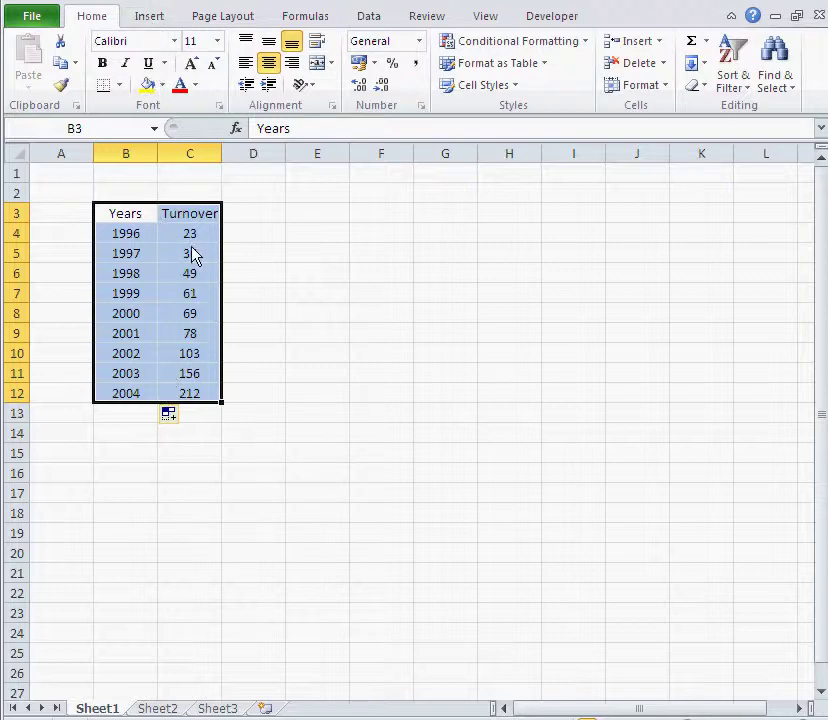
pyautogui.click(152, 18)
pyautogui.click(321, 62)
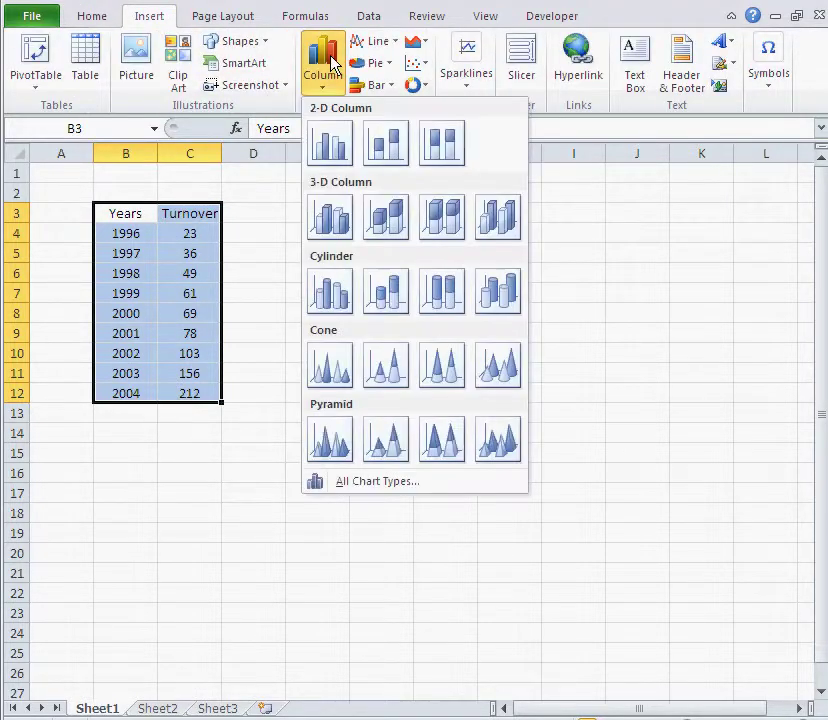
pyautogui.click(329, 160)
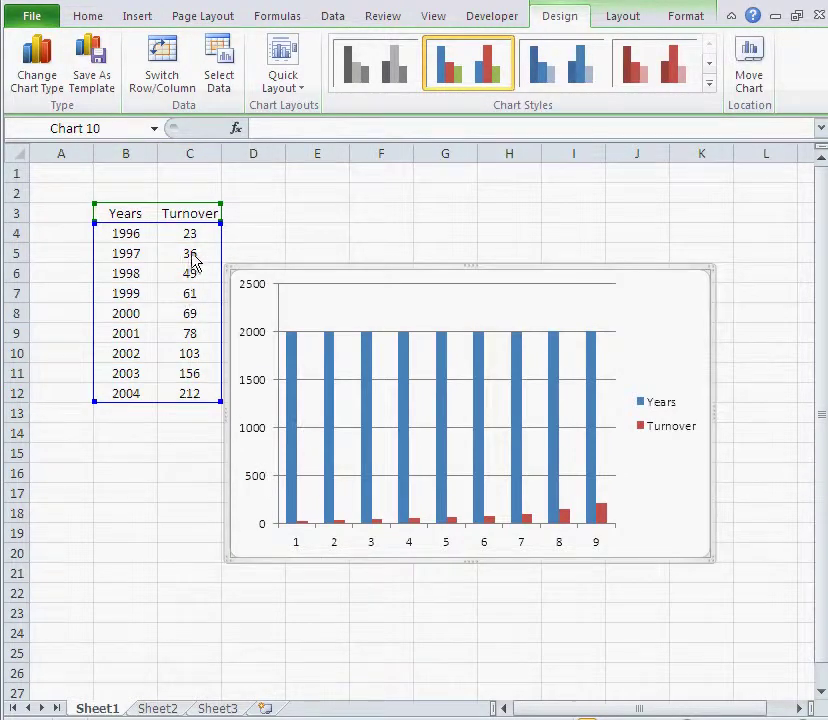
pyautogui.click(117, 341)
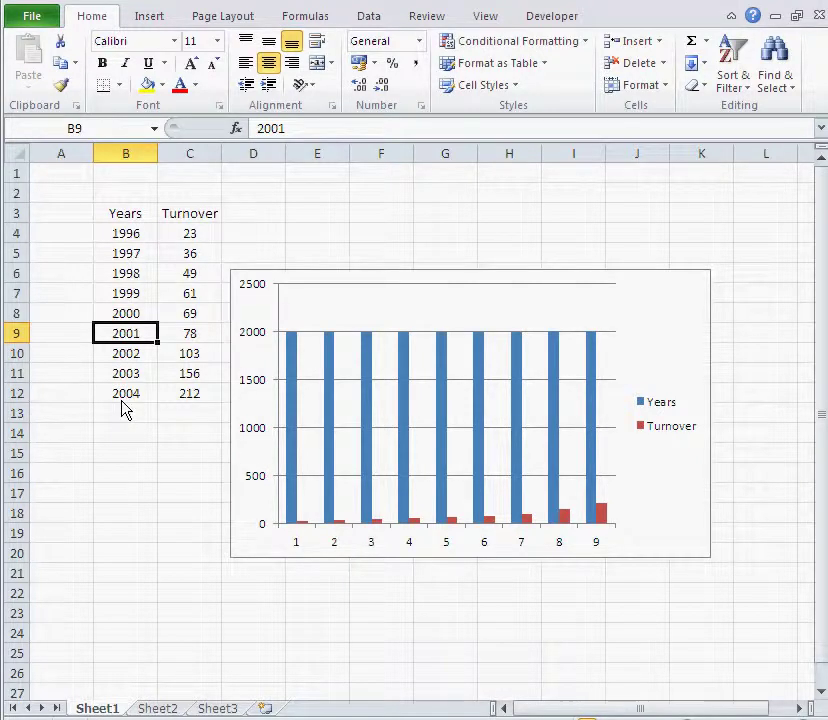
# Step: Delete the Years and Turnover column chart and clear the heading in cell B3
pyautogui.click(303, 278)
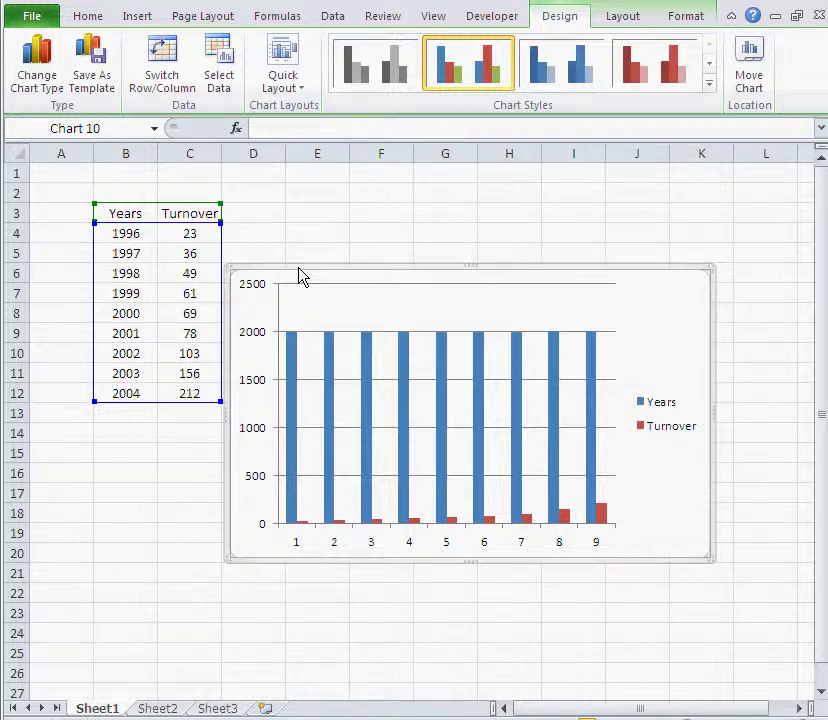
pyautogui.press('Delete')
pyautogui.click(134, 219)
pyautogui.press('Delete')
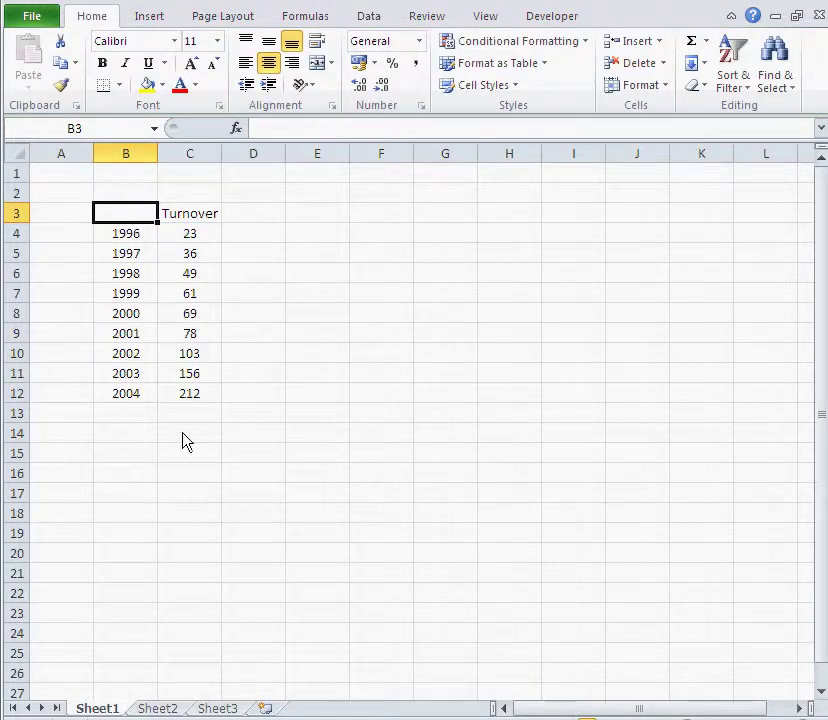
pyautogui.click(175, 464)
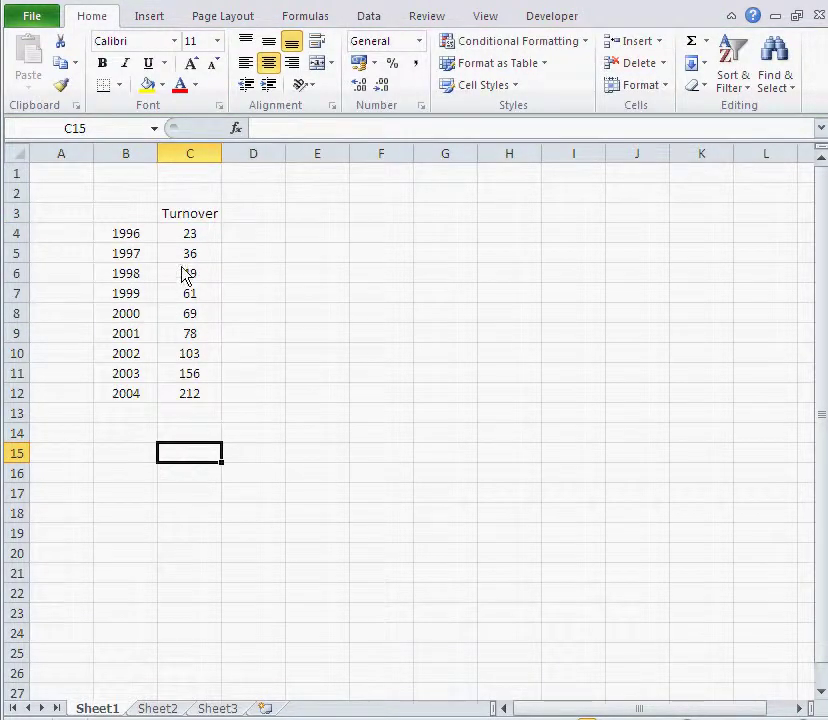
# Step: Insert a basic 2-D line chart from B3:C12 with the corner heading cell B3 left empty
pyautogui.moveTo(120, 237); pyautogui.dragTo(107, 408)
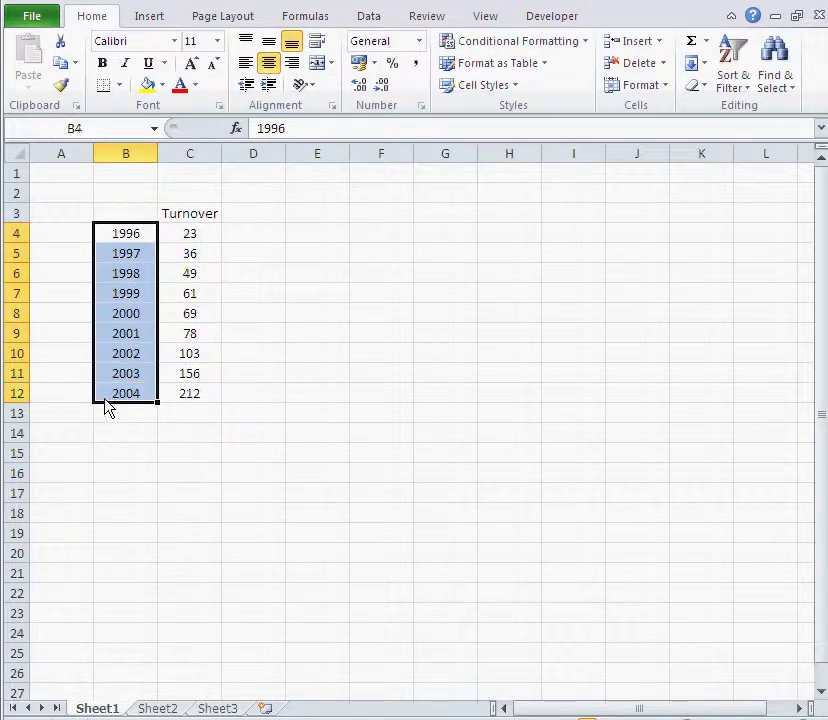
pyautogui.click(120, 216)
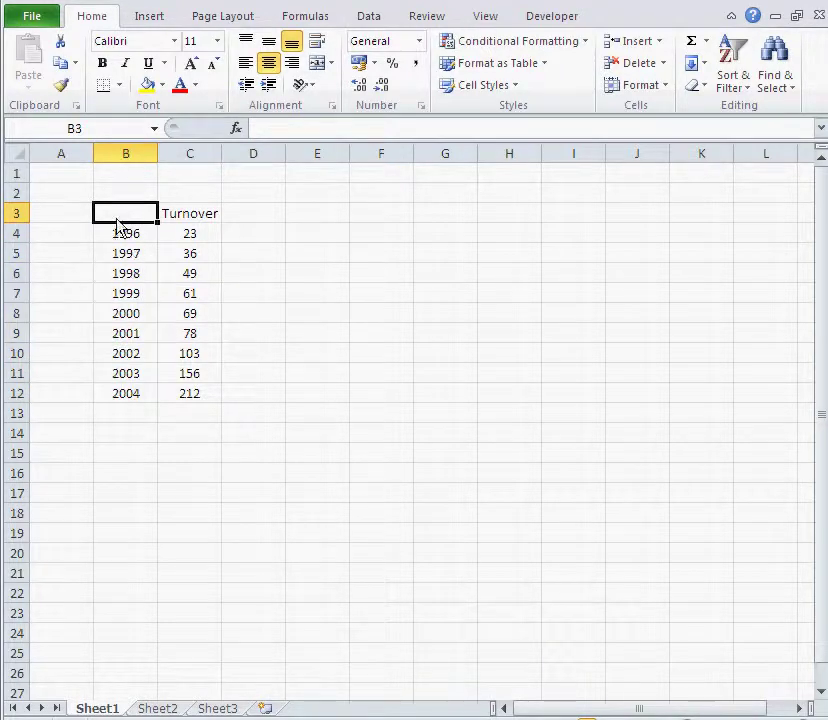
pyautogui.moveTo(122, 218); pyautogui.dragTo(179, 397)
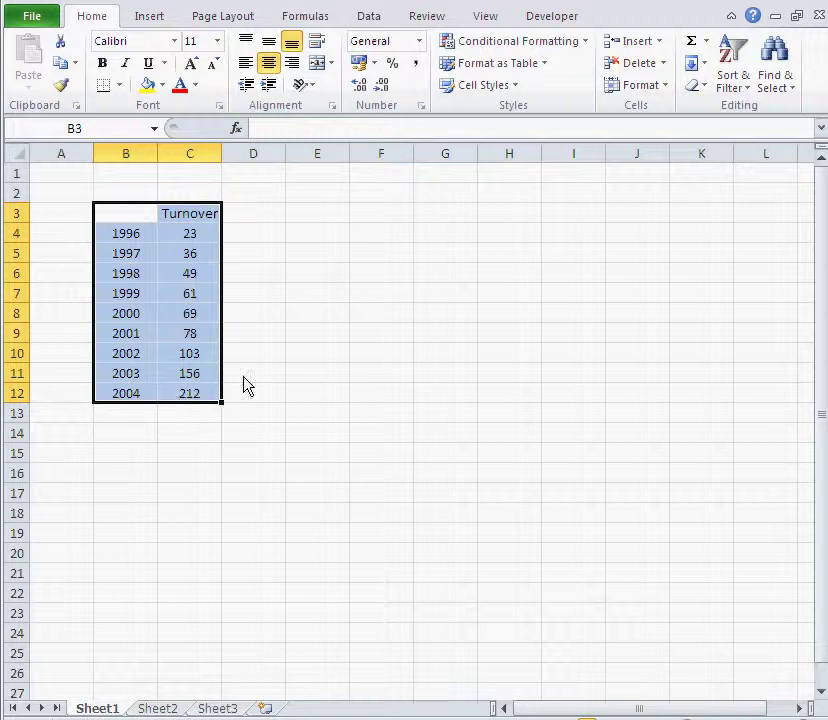
pyautogui.click(150, 18)
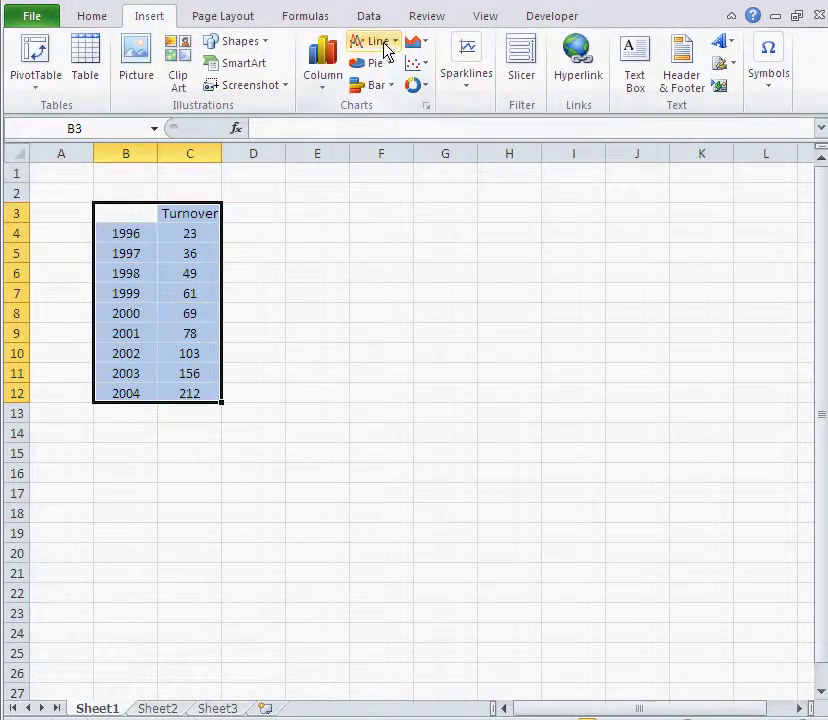
pyautogui.click(385, 44)
pyautogui.click(375, 101)
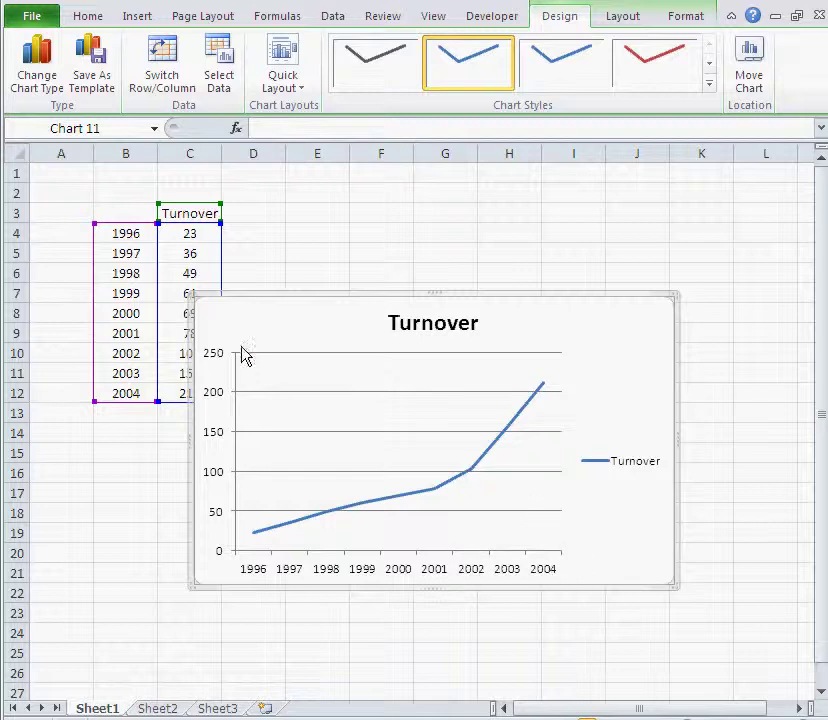
# Step: Enter the heading "Year" in cell B3 above the years while keeping the line chart
pyautogui.click(117, 218)
pyautogui.write('Year')
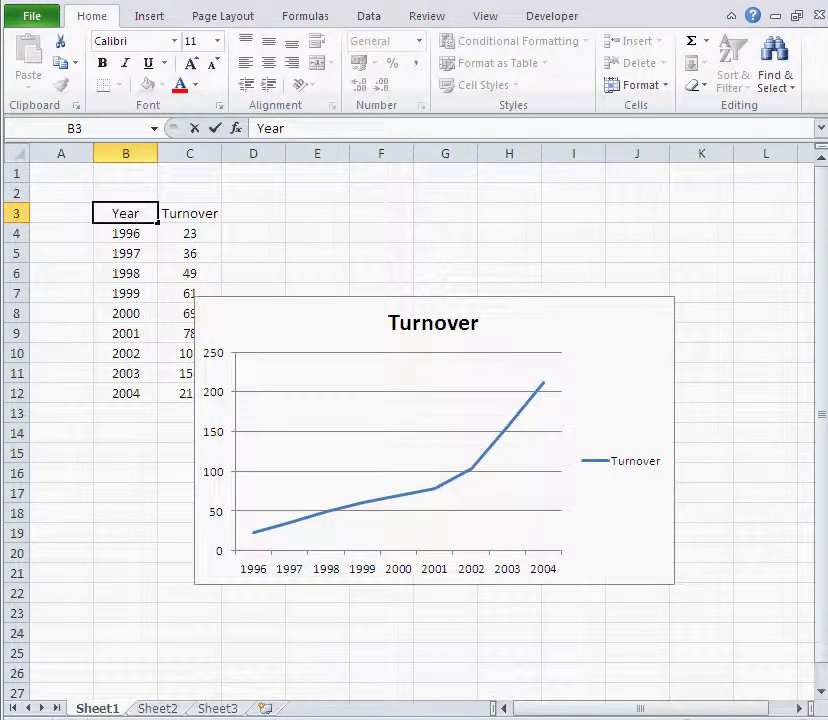
pyautogui.press('Return')
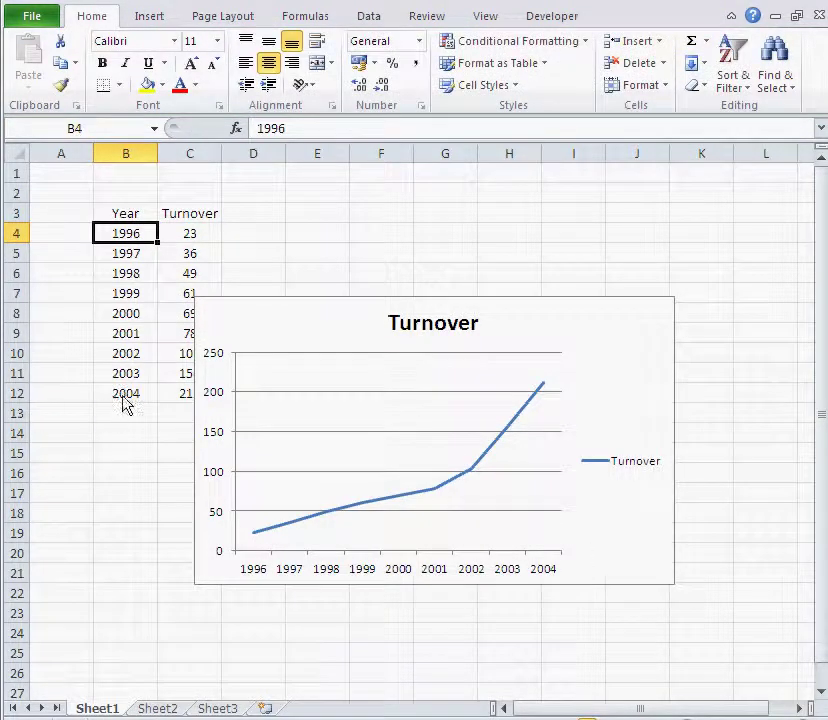
# Step: Move the Turnover line chart beside the data table and delete its legend
pyautogui.moveTo(371, 312); pyautogui.dragTo(399, 264)
pyautogui.click(672, 434)
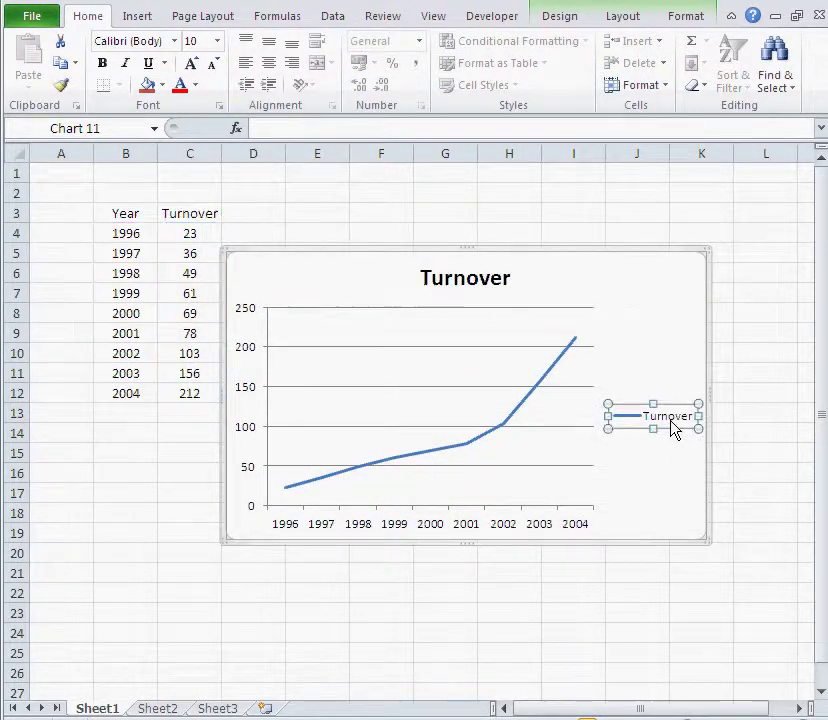
pyautogui.press('Delete')
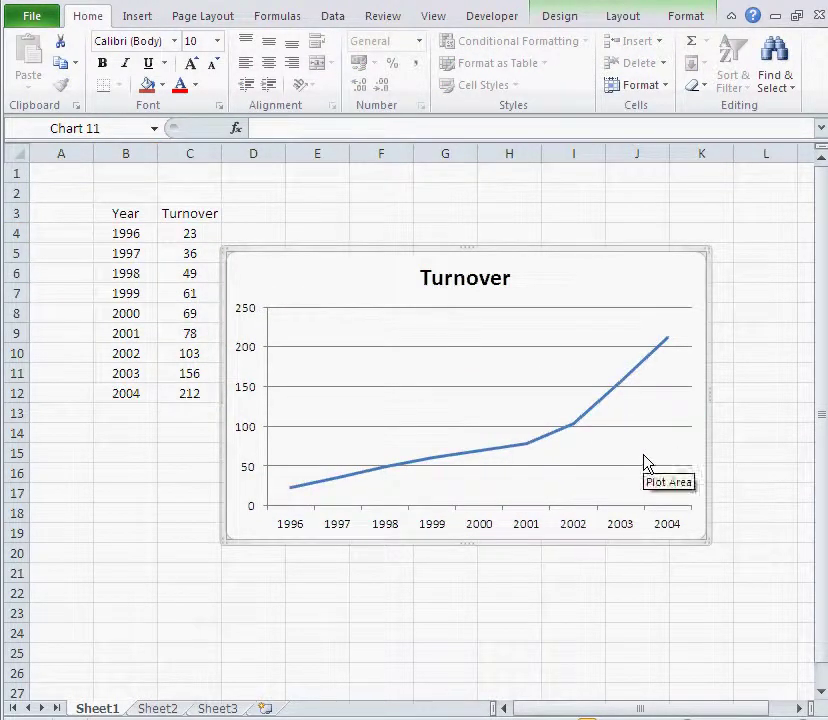